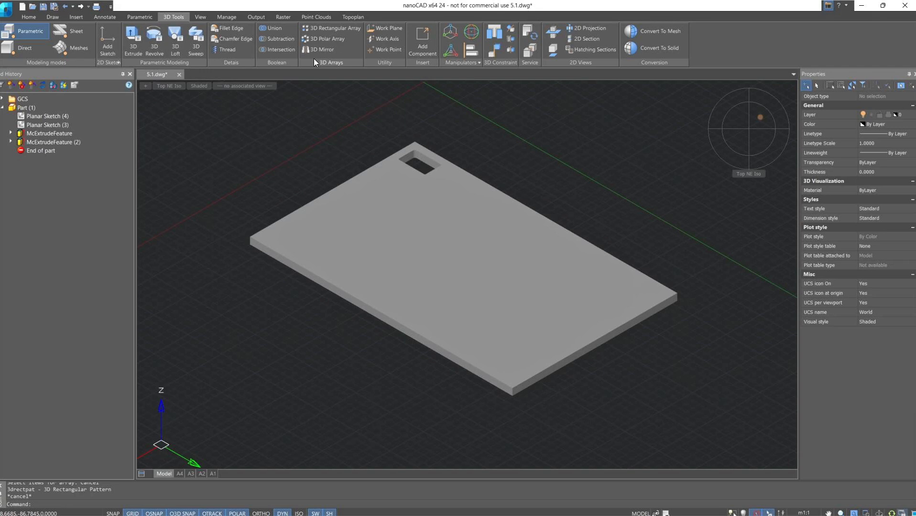
Start a 3D rectangular array of the plate's rectangular cutout, using the plate's long edge as the first direction
left_click(325, 28)
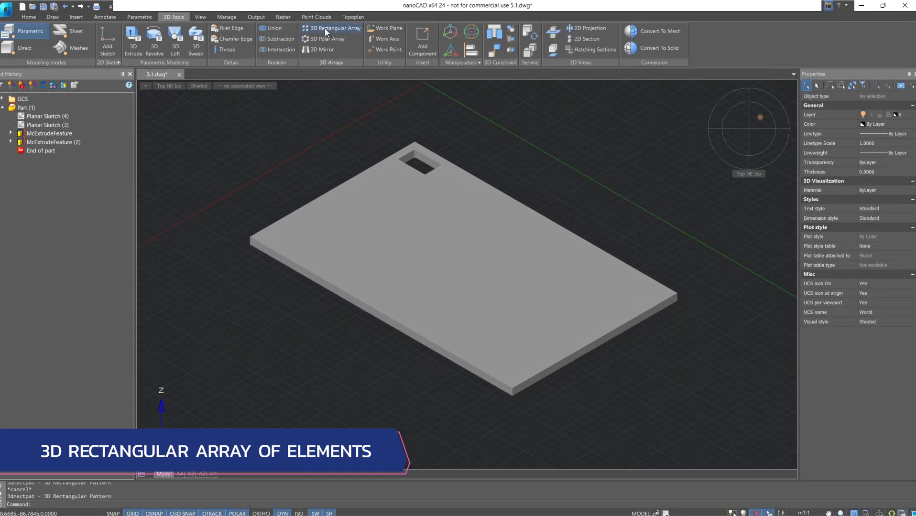
left_click(423, 165)
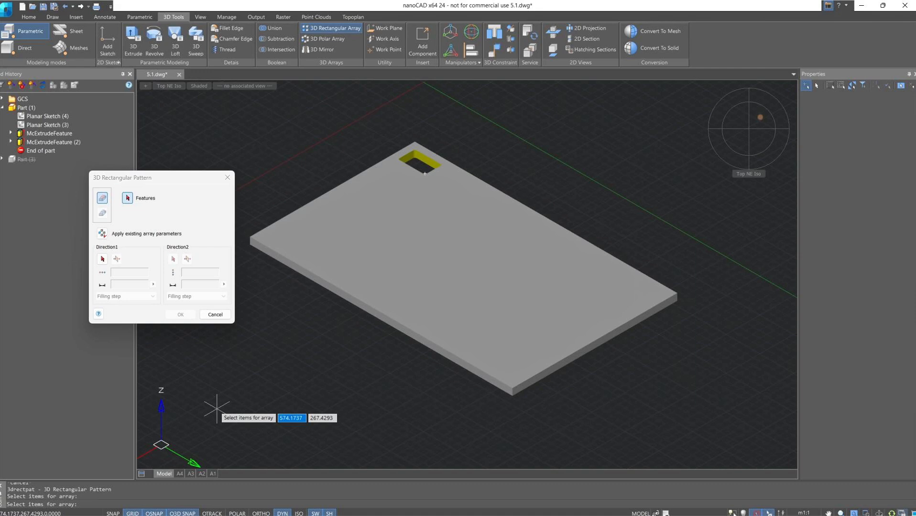
left_click(101, 262)
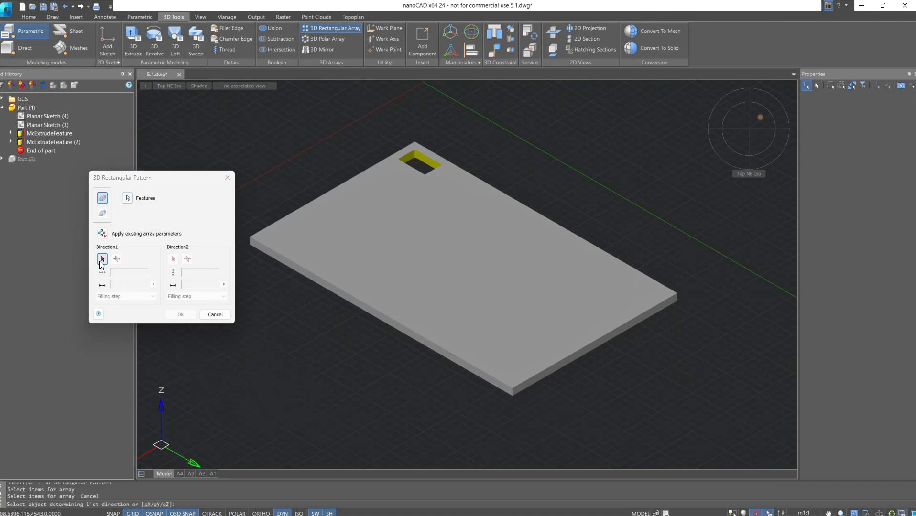
left_click(319, 276)
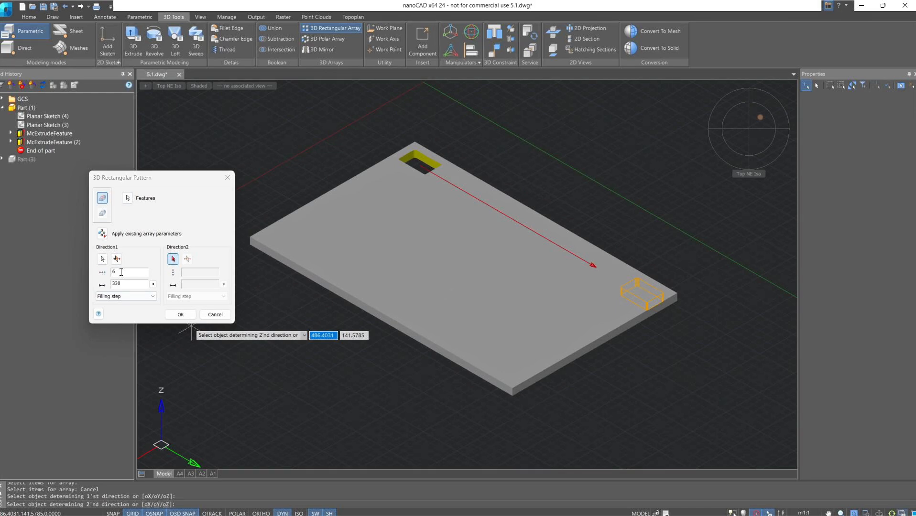
Set the array's first direction to 5 instances with a step of 30
left_click_drag(121, 272, 110, 276)
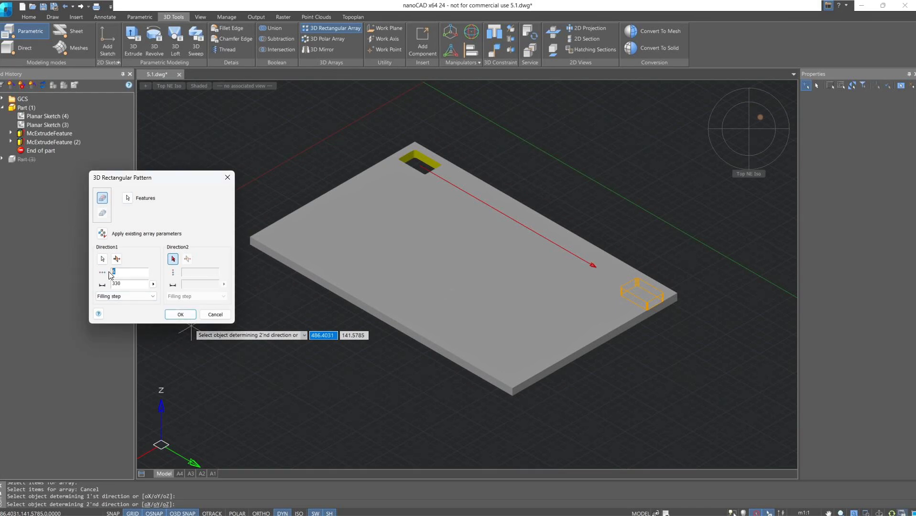
type("5")
key("Tab")
type("3")
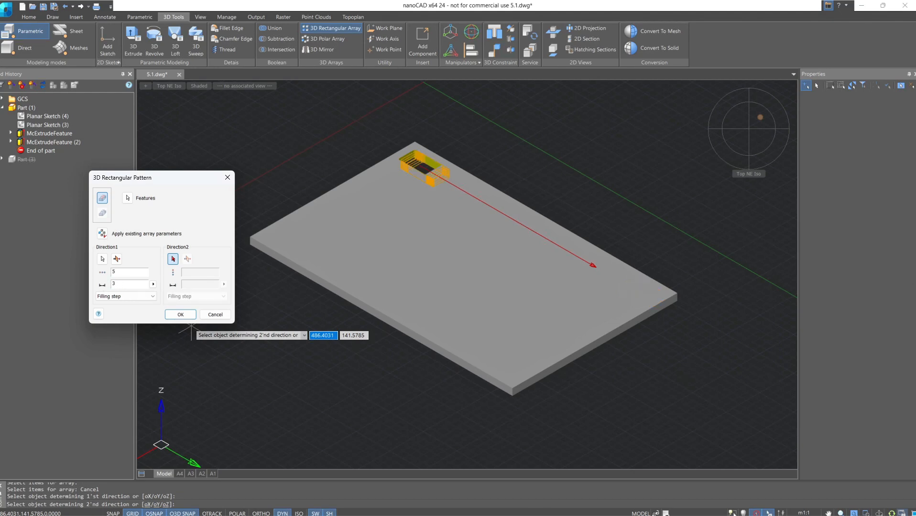
type("0")
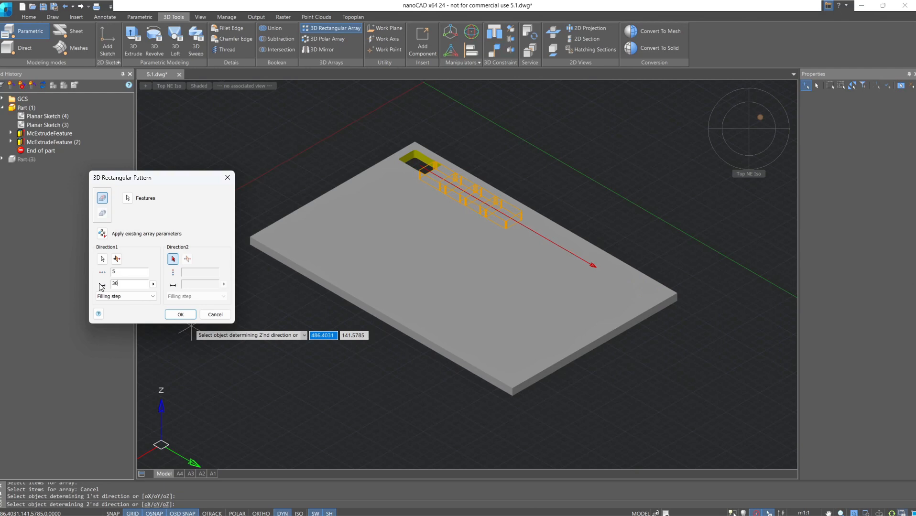
Switch the first direction to Filling range and set its distance to 330
left_click(153, 297)
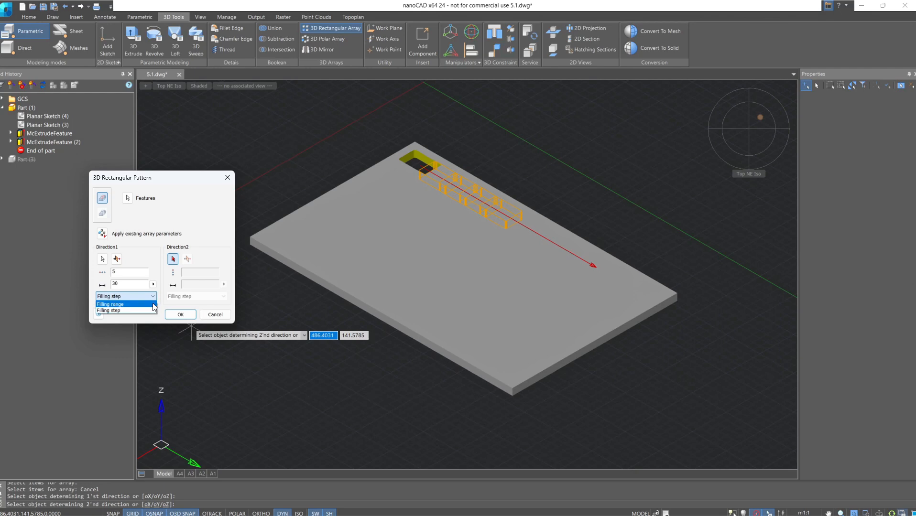
left_click(152, 303)
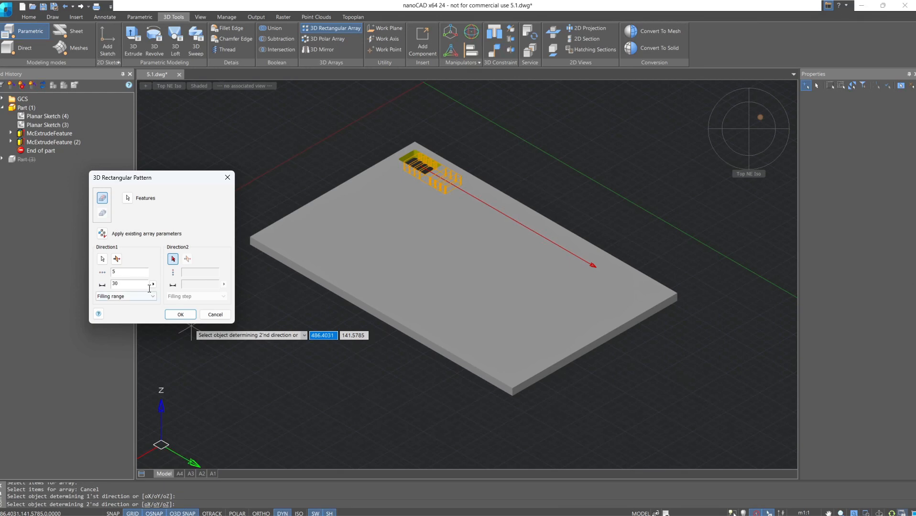
left_click_drag(122, 284, 98, 282)
type("330")
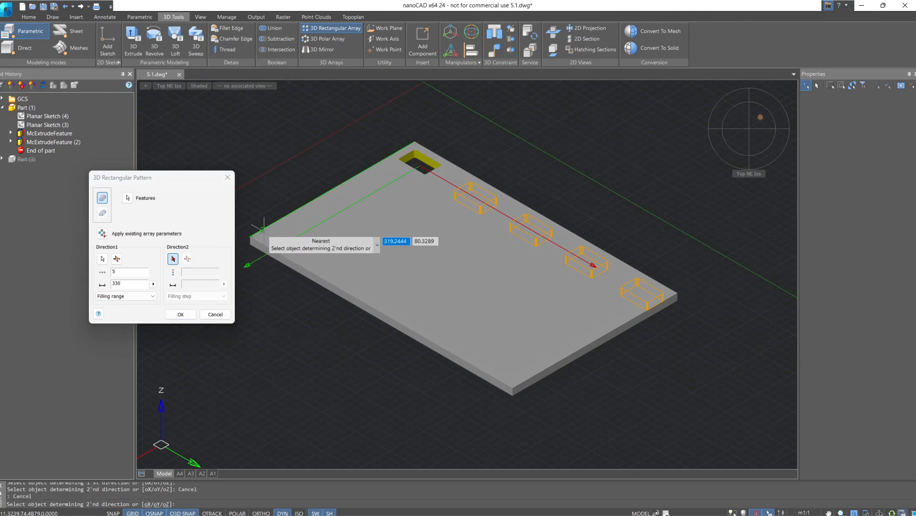
Add a reversed second direction along the plate's short edge with 6 instances over a Filling range of 200, and create the array
left_click(548, 372)
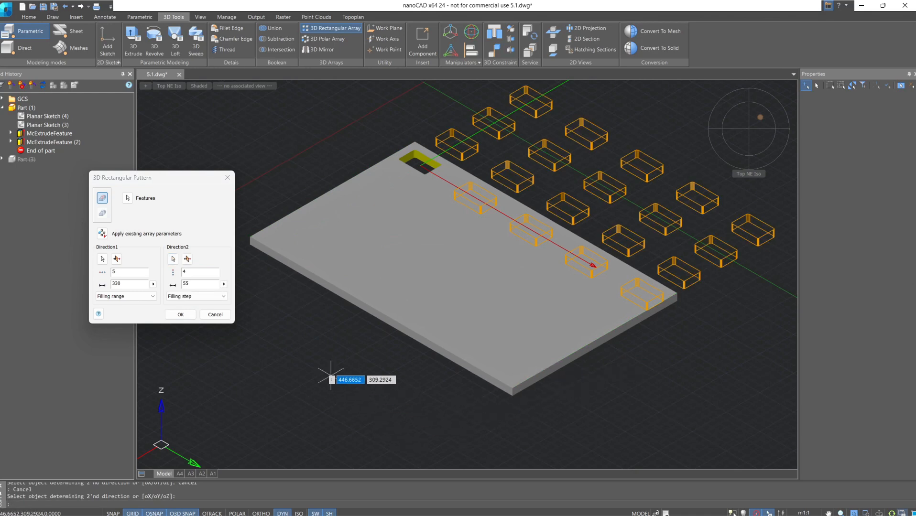
left_click(187, 260)
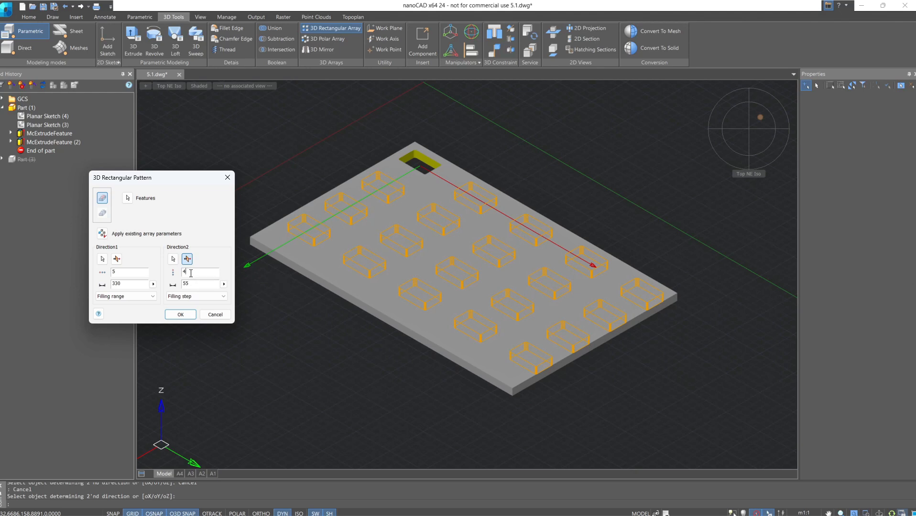
left_click_drag(190, 273, 182, 285)
type("6")
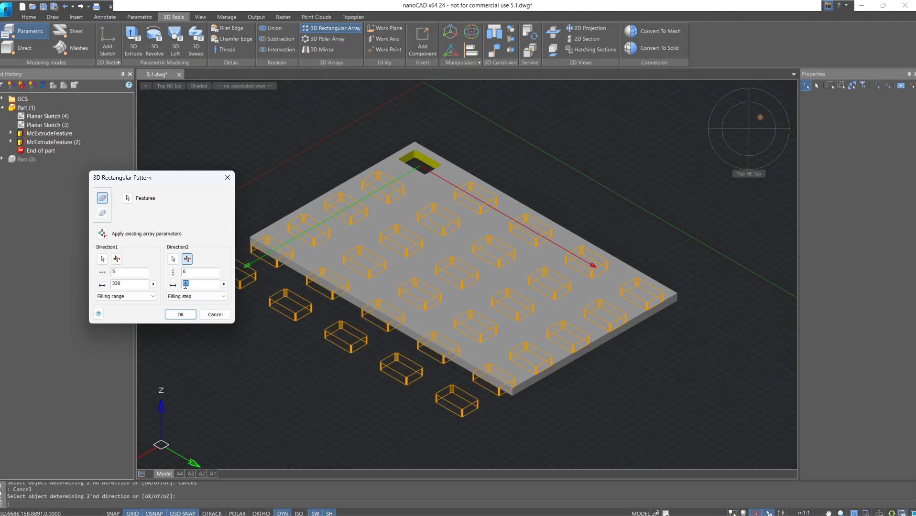
type("200")
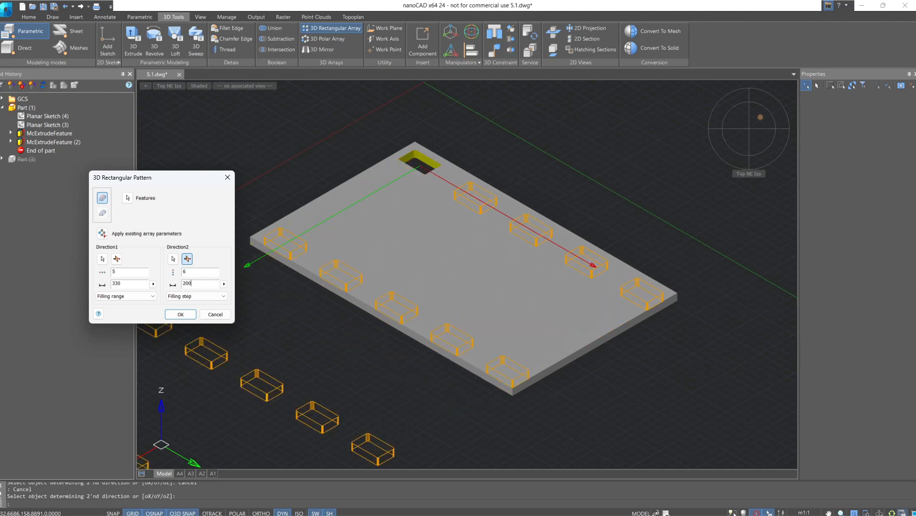
left_click(196, 297)
left_click(191, 305)
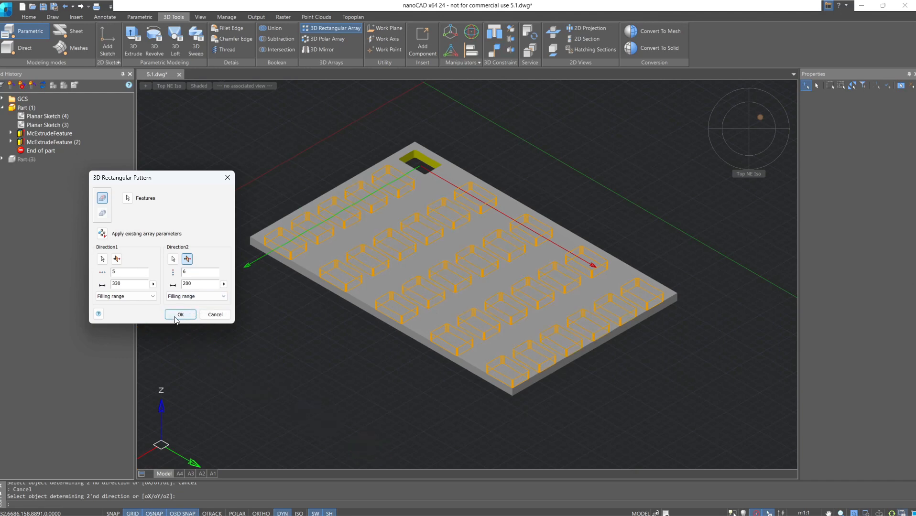
left_click(175, 316)
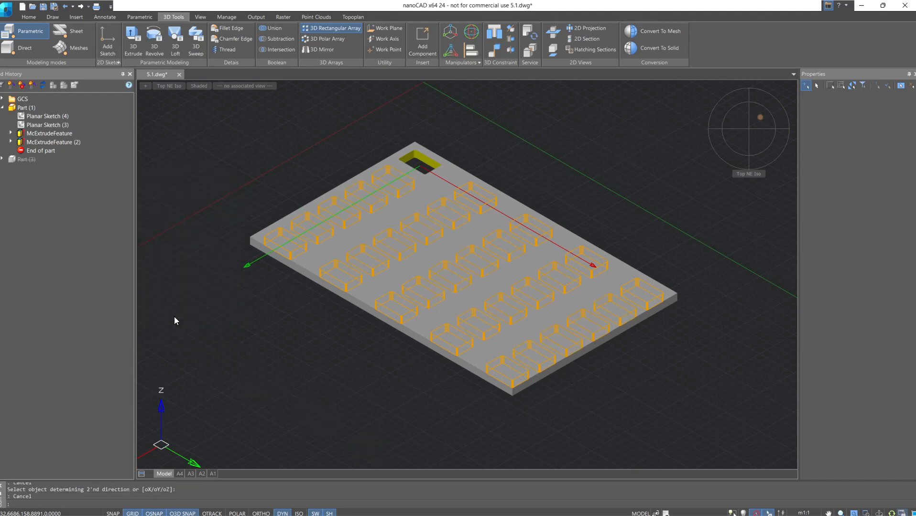
Start a 3D rectangular array of the whole perforated plate body, using the oZ axis as the first direction
left_click(749, 129)
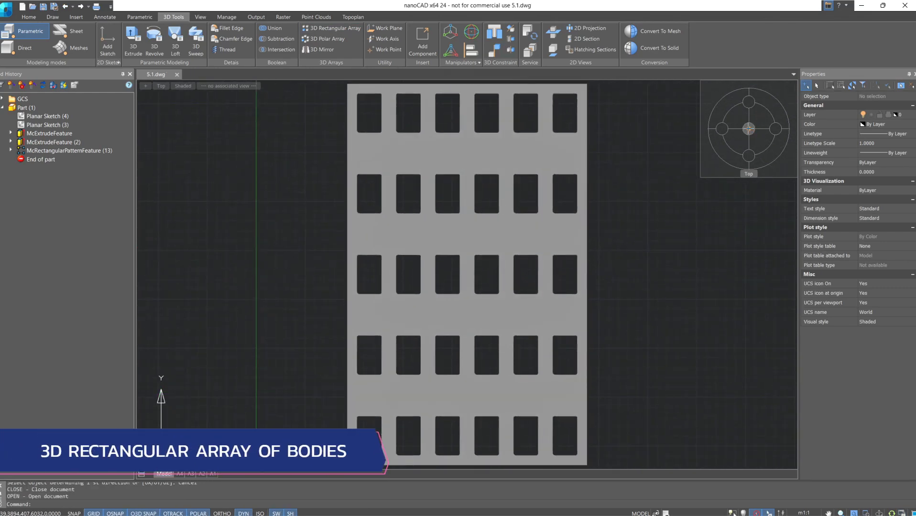
left_click(736, 139)
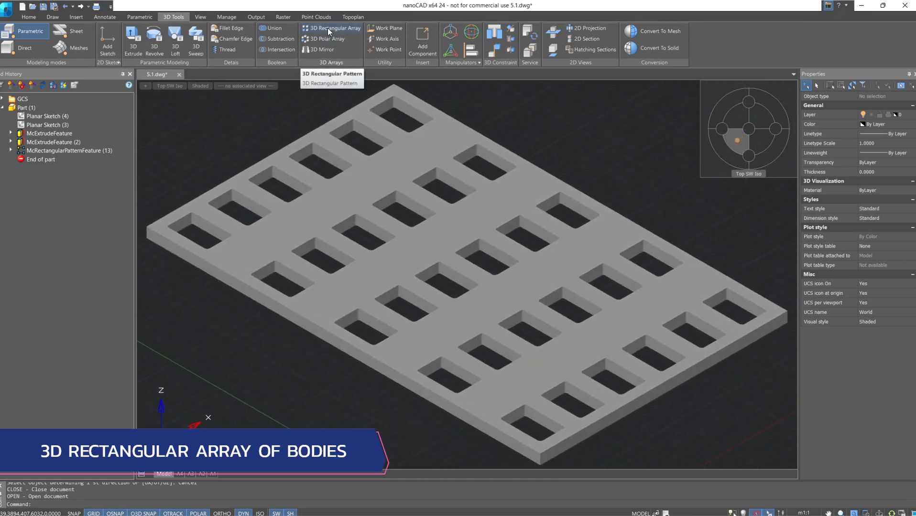
left_click(328, 28)
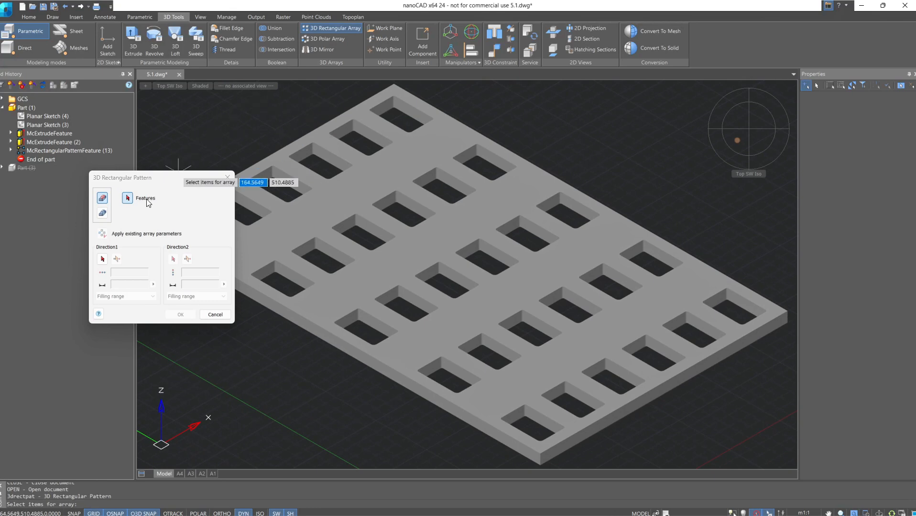
left_click(102, 213)
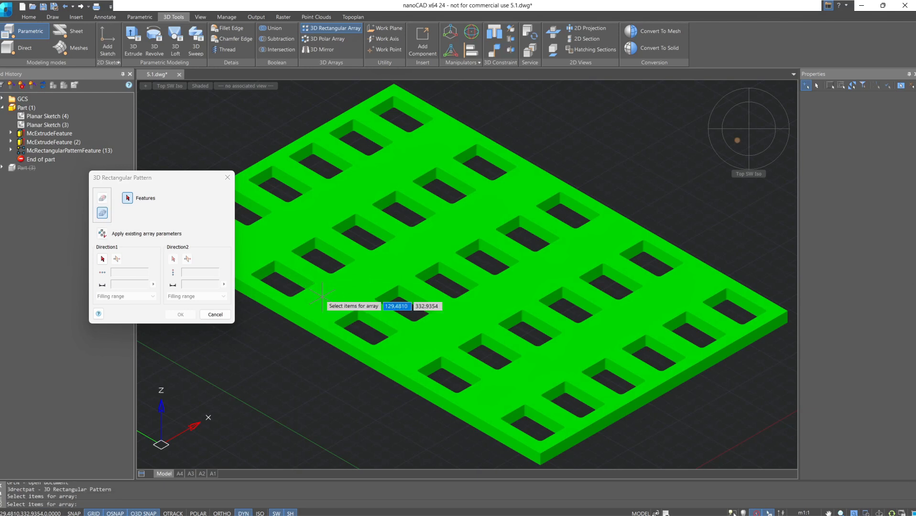
left_click(102, 258)
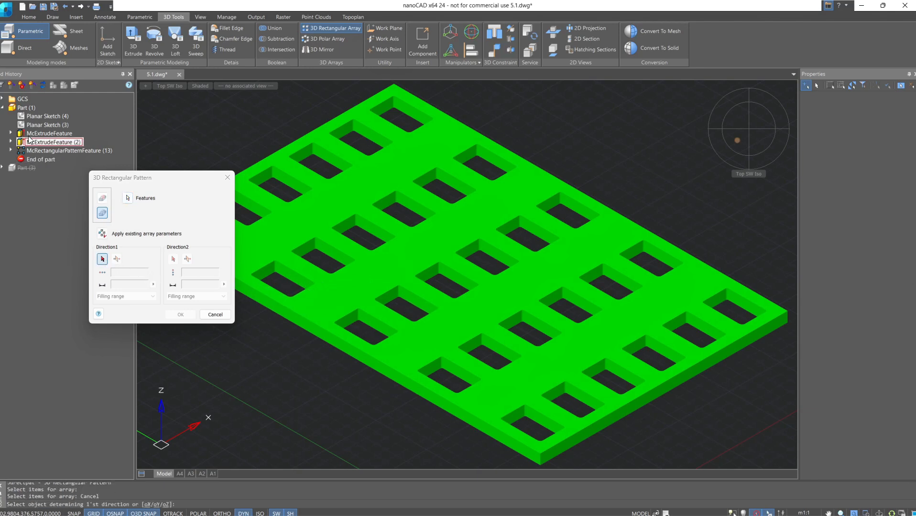
left_click(2, 99)
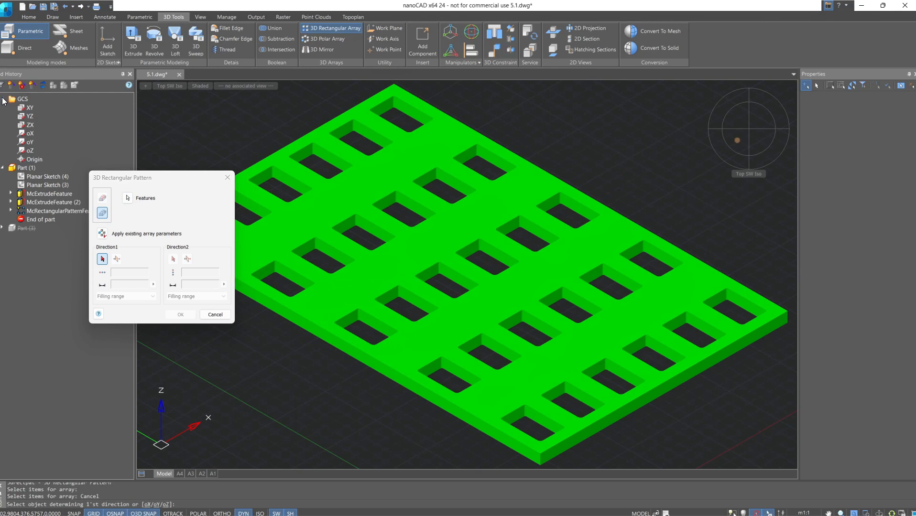
left_click(30, 150)
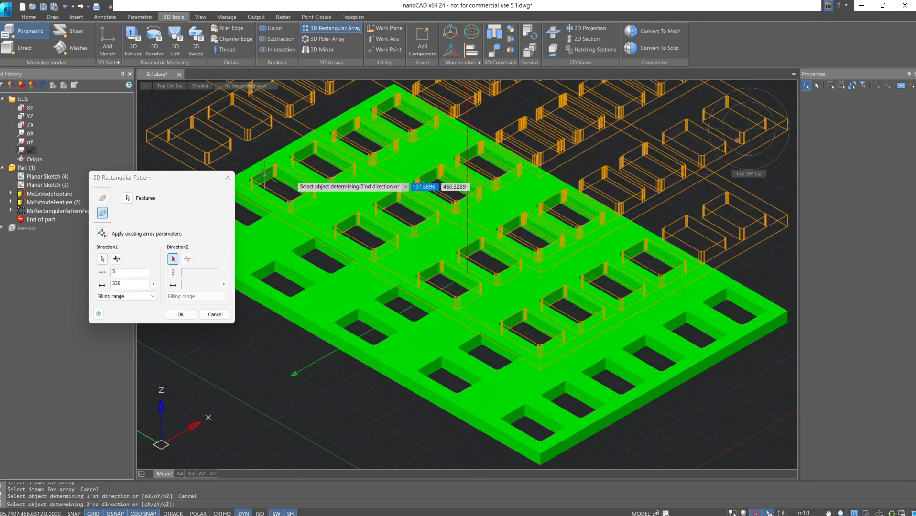
Set the body array to 3 instances along the oZ axis and create it
scroll(293, 175, "down", 4)
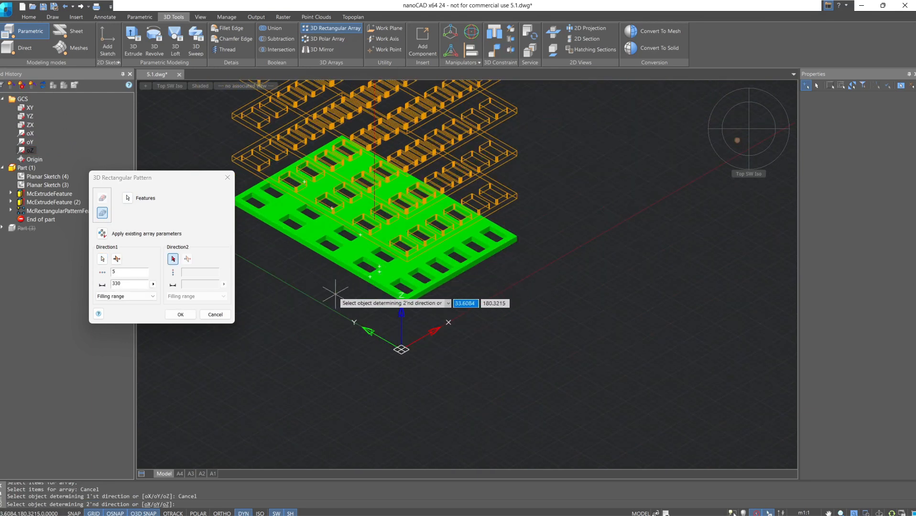
middle_click_drag(336, 295, 346, 299)
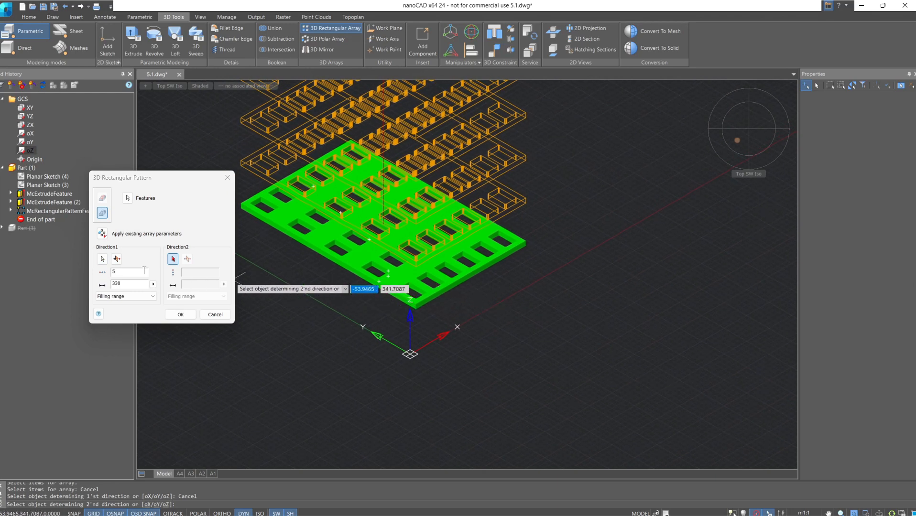
left_click_drag(132, 271, 94, 273)
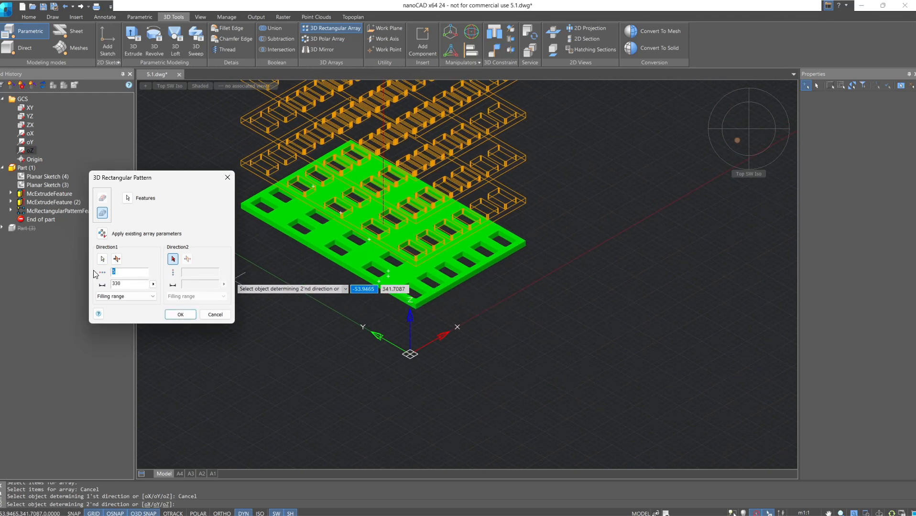
type("3")
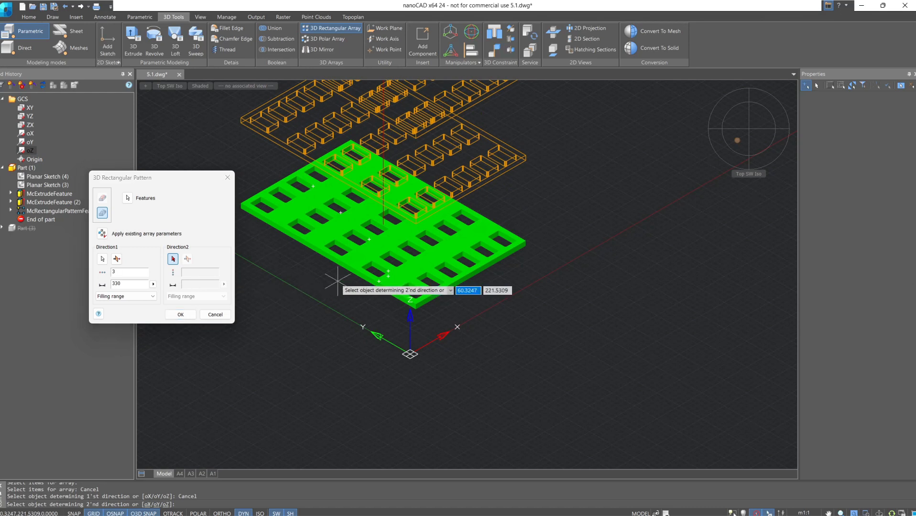
scroll(336, 281, "down", 2)
middle_click_drag(338, 282, 357, 322)
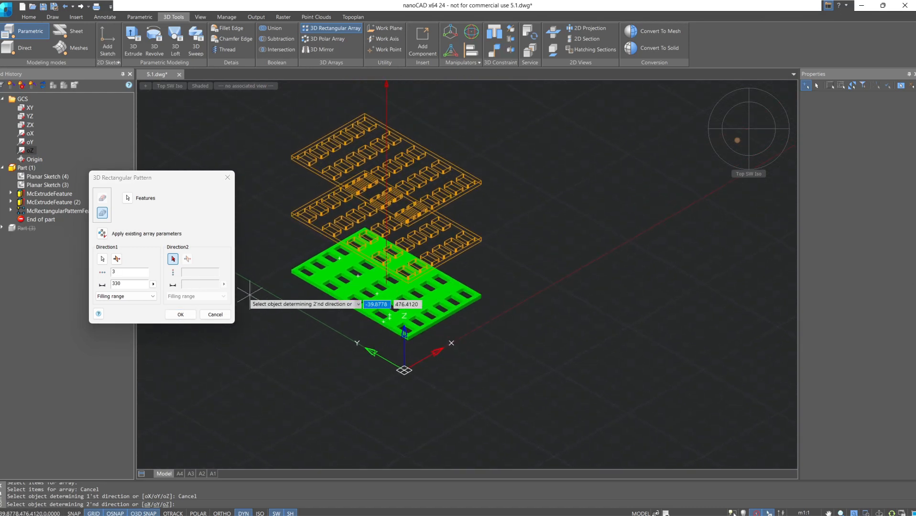
left_click(181, 314)
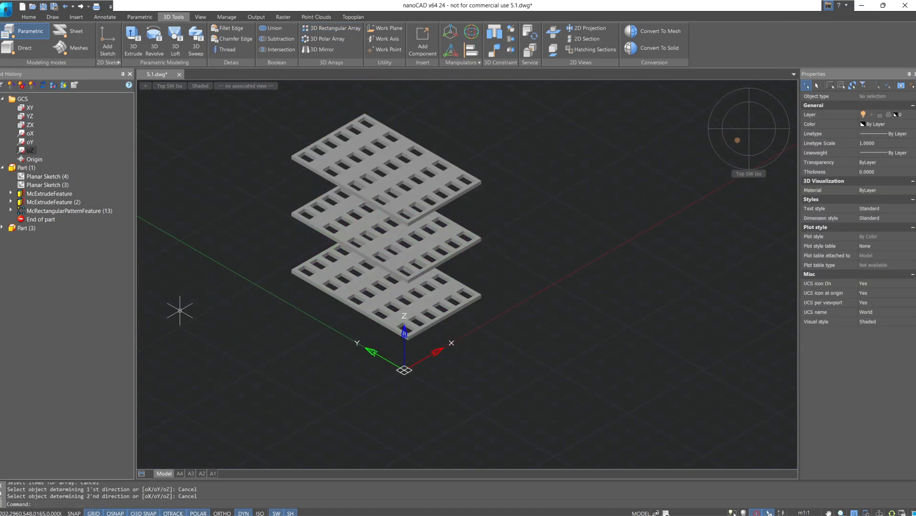
Hide Part (3) and Part (1) in the model and save the drawing
left_click(32, 169)
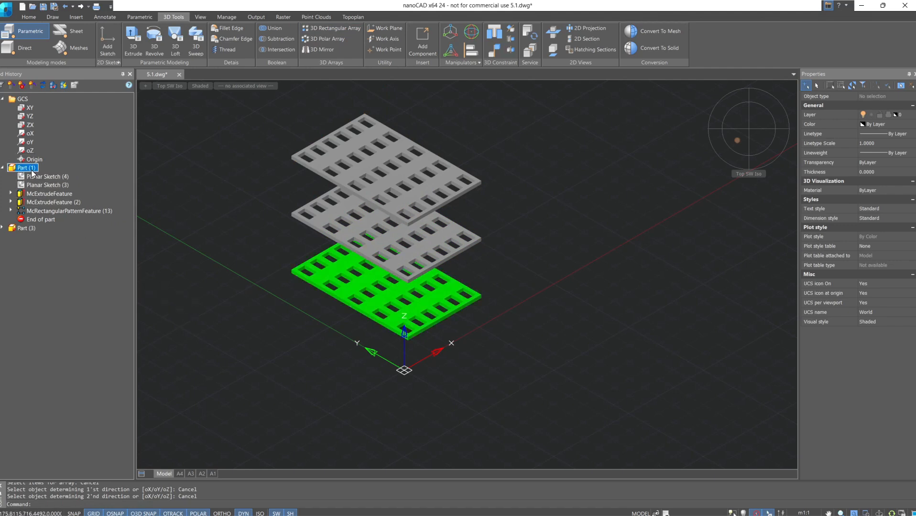
left_click(26, 229)
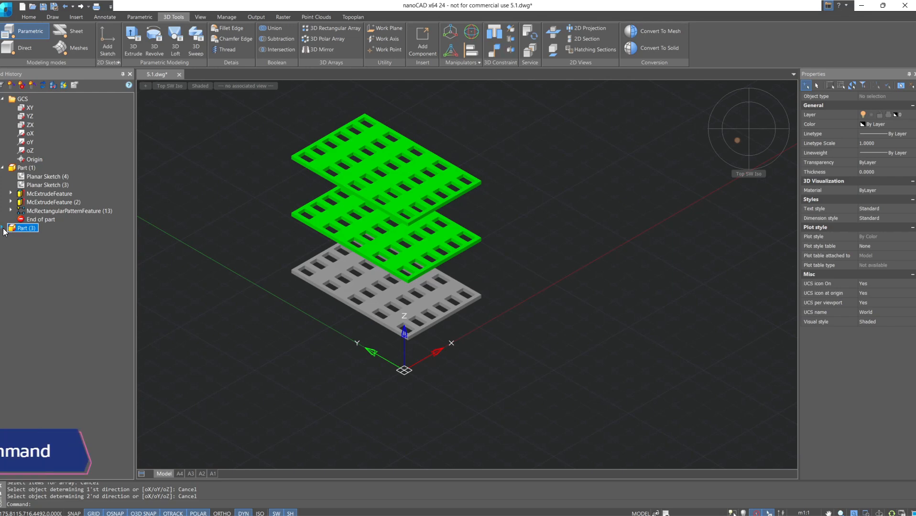
double_click(21, 228)
right_click(30, 229)
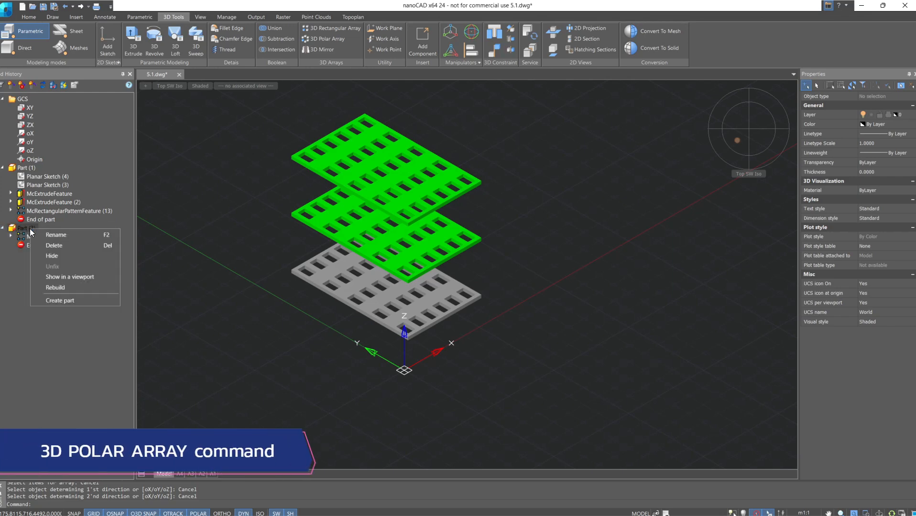
left_click(45, 255)
right_click(31, 171)
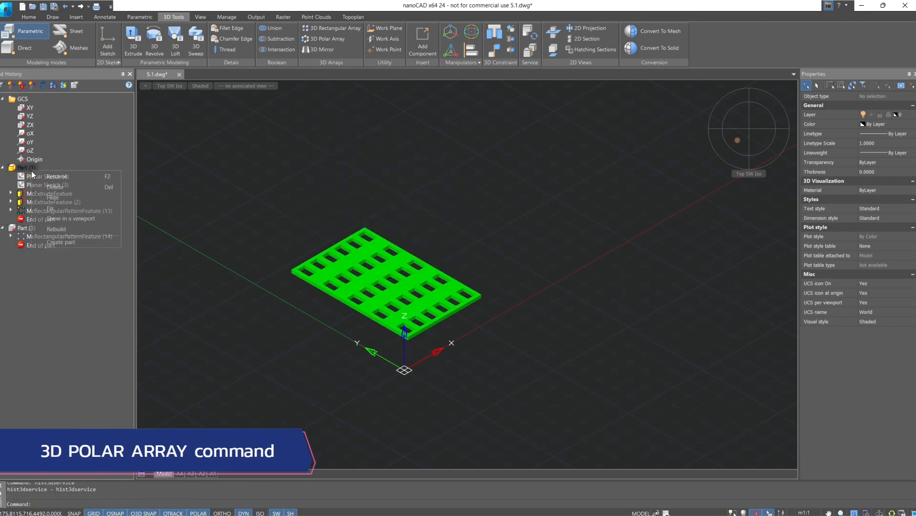
left_click(52, 198)
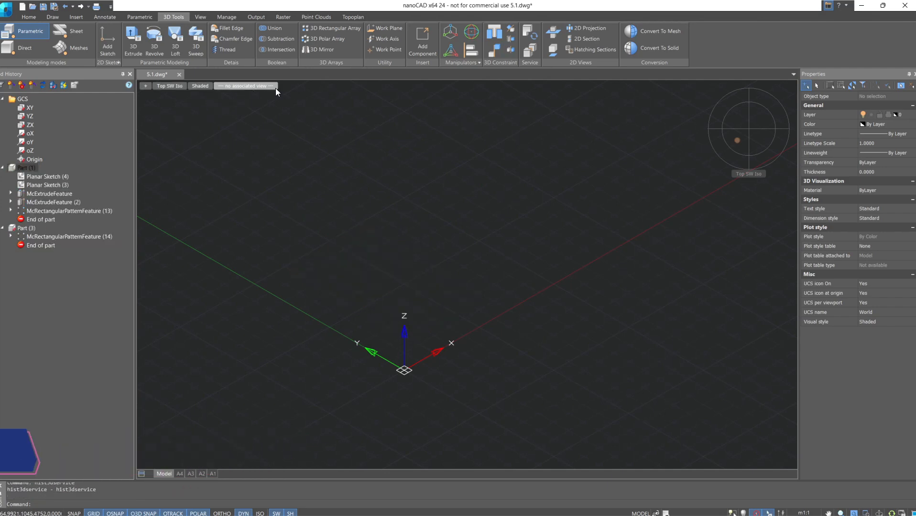
key("ctrl+s")
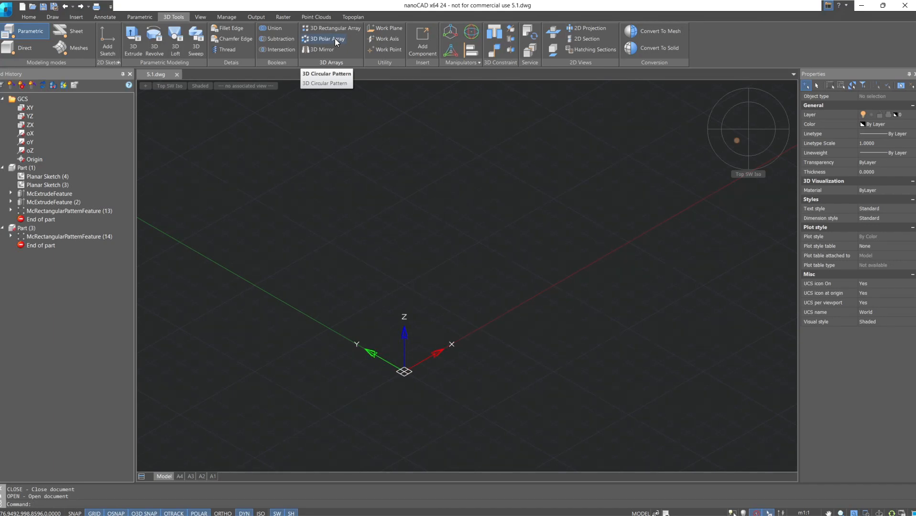
Switch to direct modeling and create a sphere with a radius of about 36 behind the coordinate origin
left_click(26, 48)
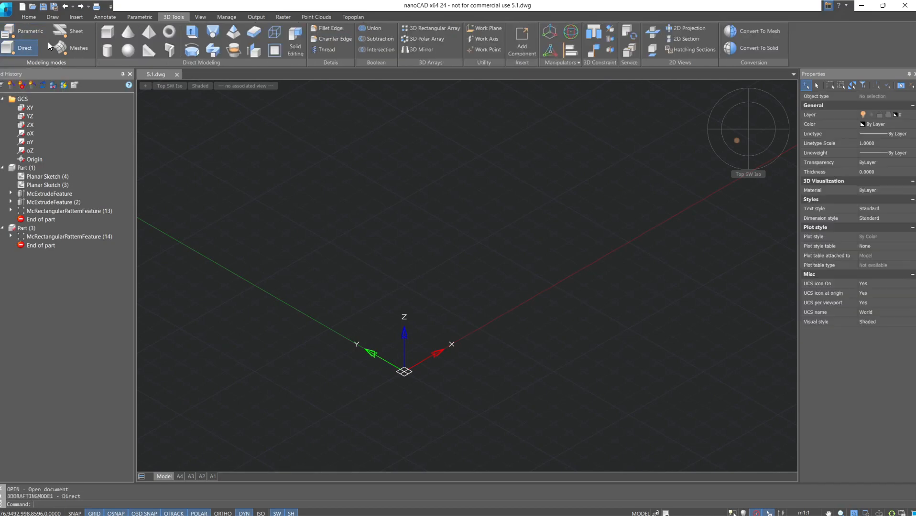
left_click(128, 50)
left_click(423, 239)
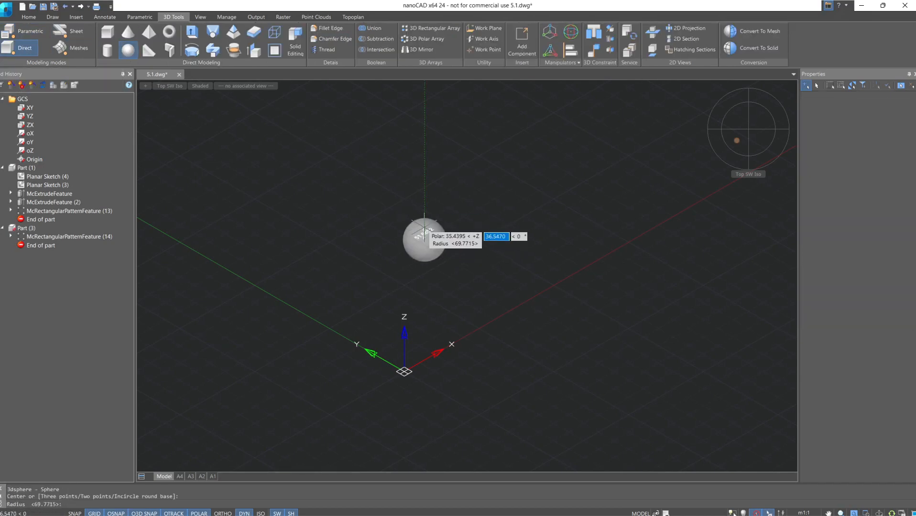
left_click(424, 227)
scroll(425, 227, "up", 2)
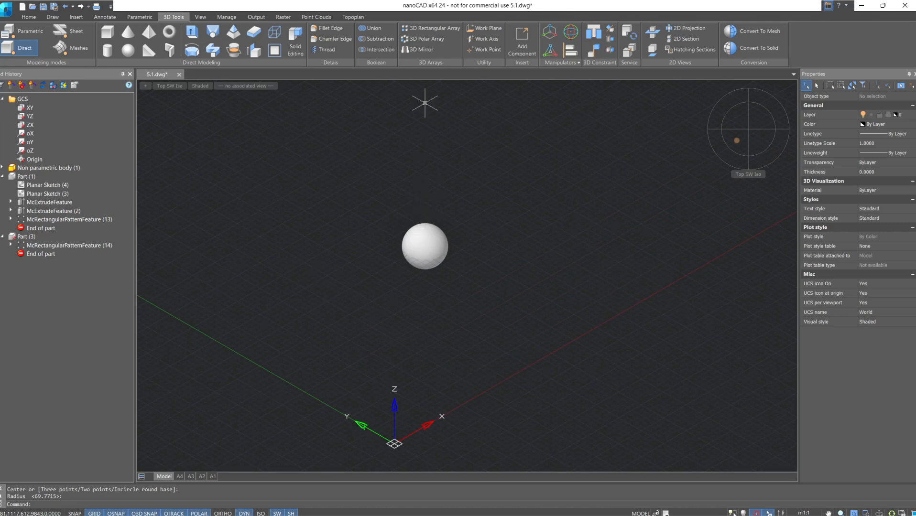
Start a 3D polar array of the whole sphere body, using the oY axis as the rotation axis
left_click(431, 41)
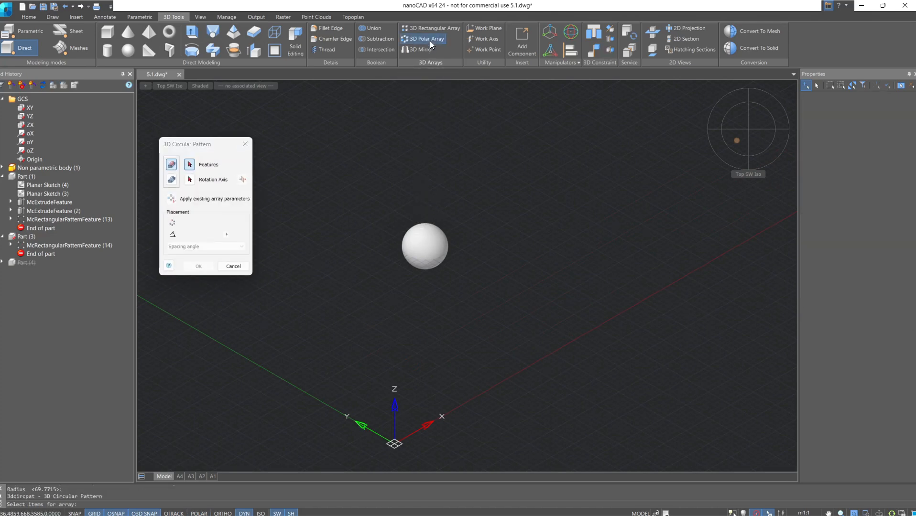
left_click(171, 179)
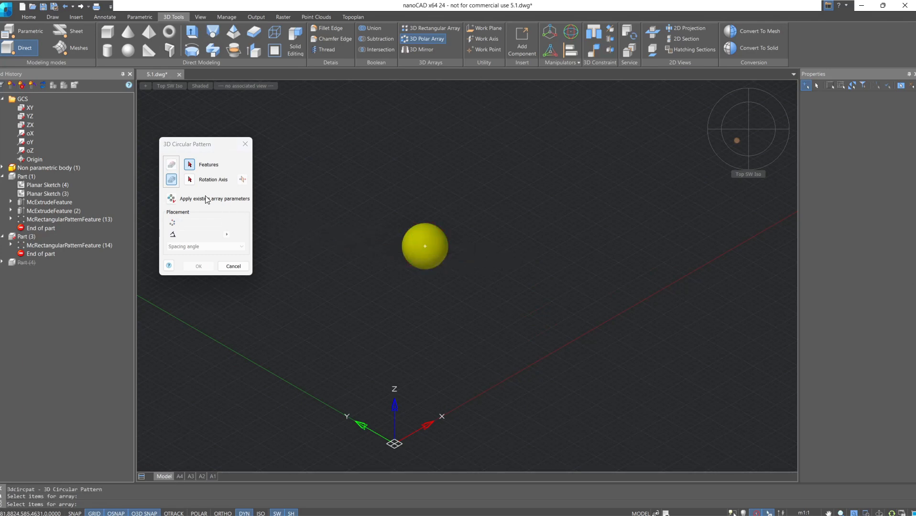
left_click(189, 180)
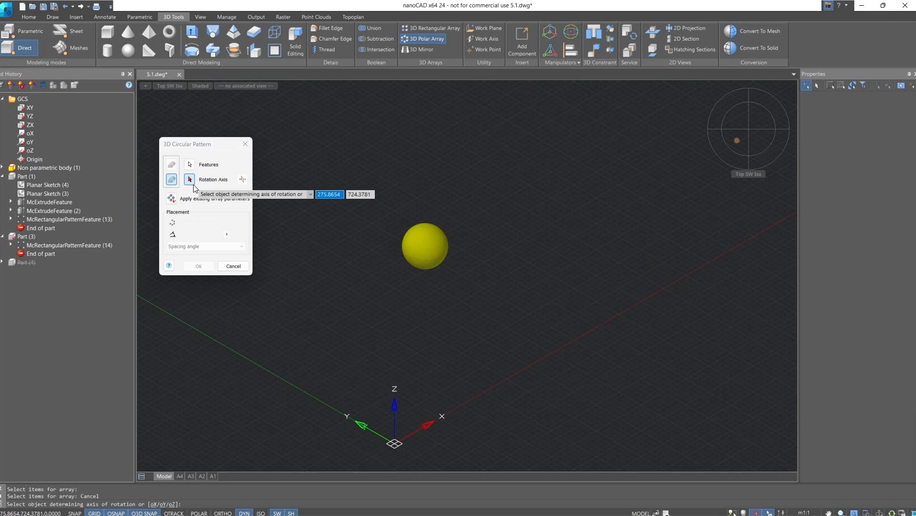
left_click(27, 144)
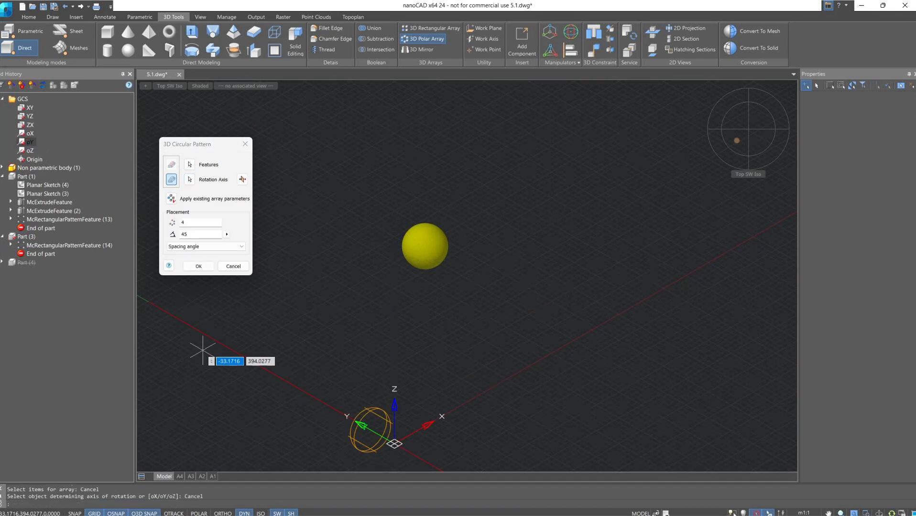
scroll(206, 353, "down", 2)
middle_click_drag(206, 354, 338, 268)
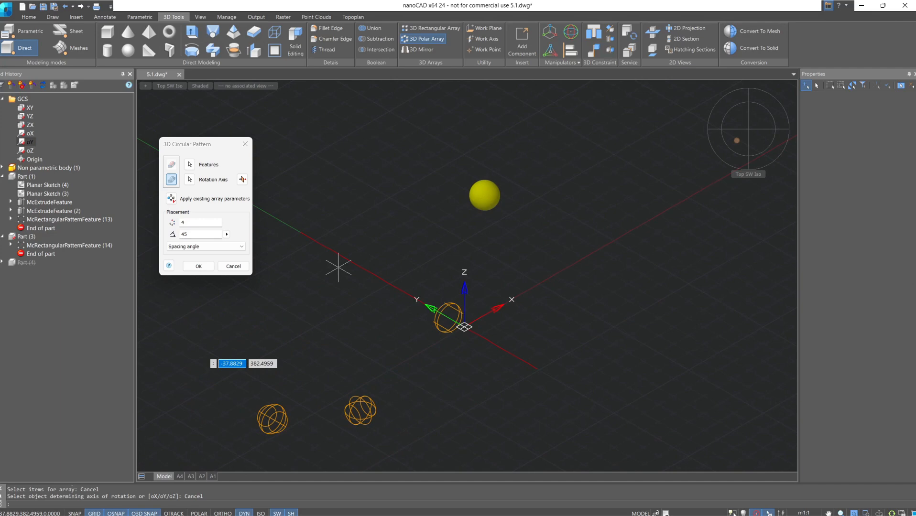
Set the sphere's polar array to 6 instances over a Filling angle of 270
left_click(183, 223)
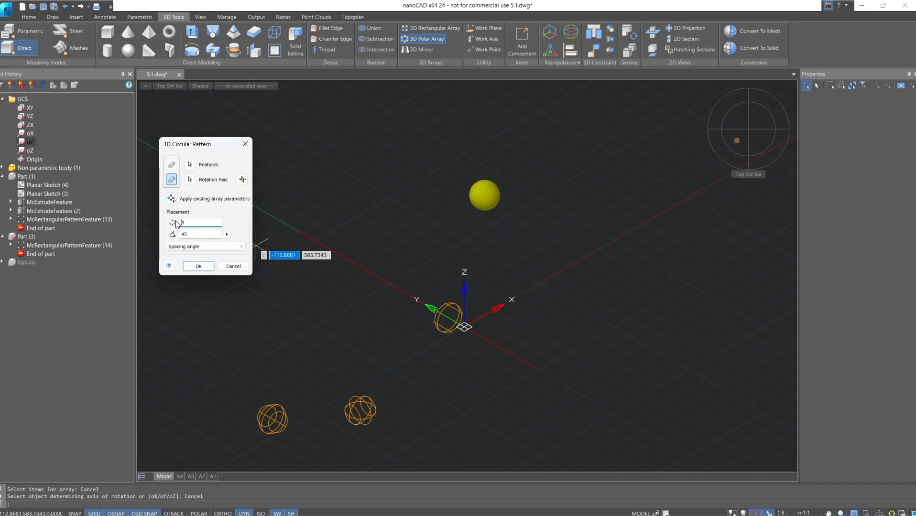
double_click(183, 223)
type("6")
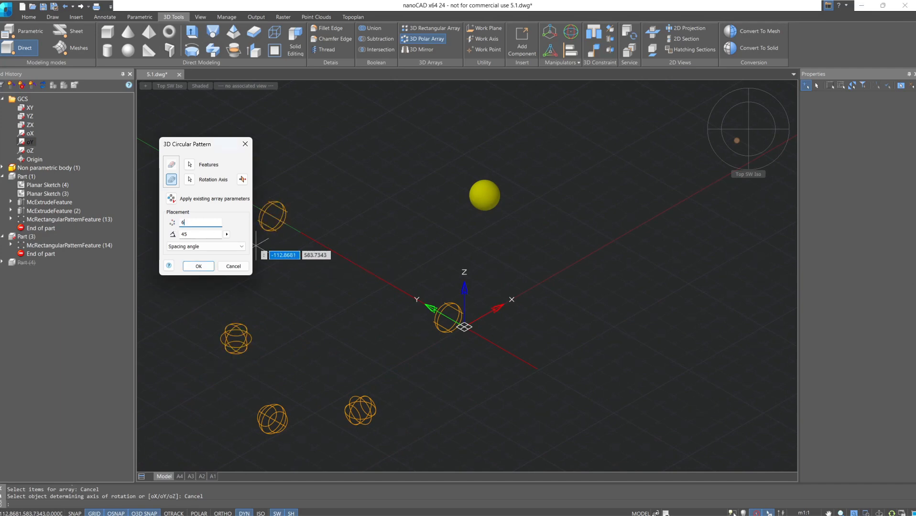
middle_click_drag(321, 284, 375, 268)
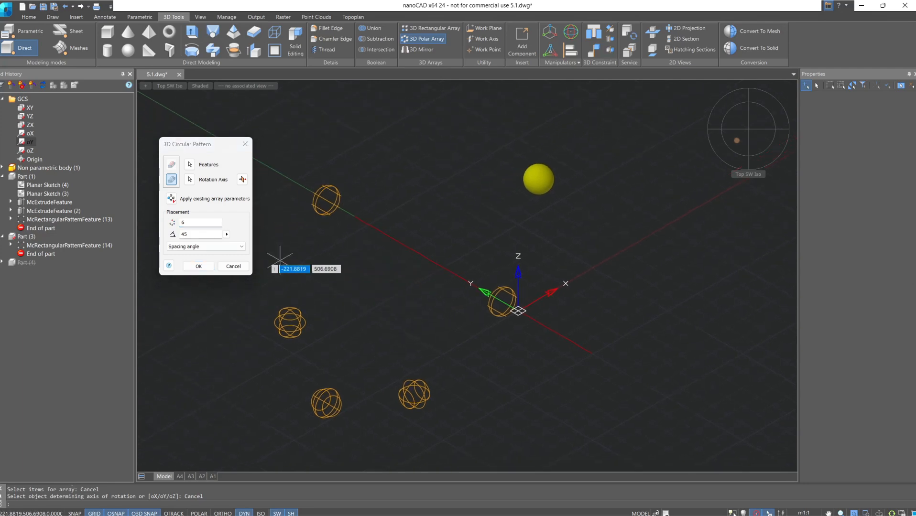
left_click(202, 245)
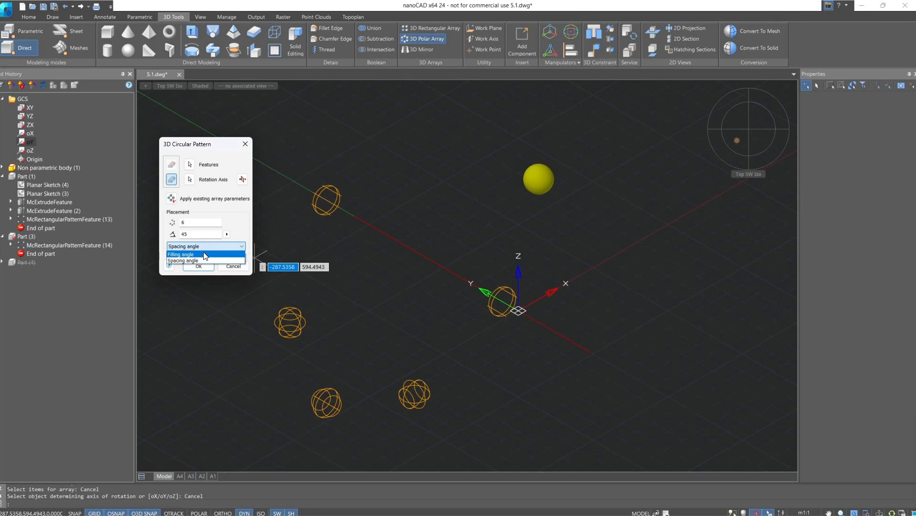
left_click(205, 255)
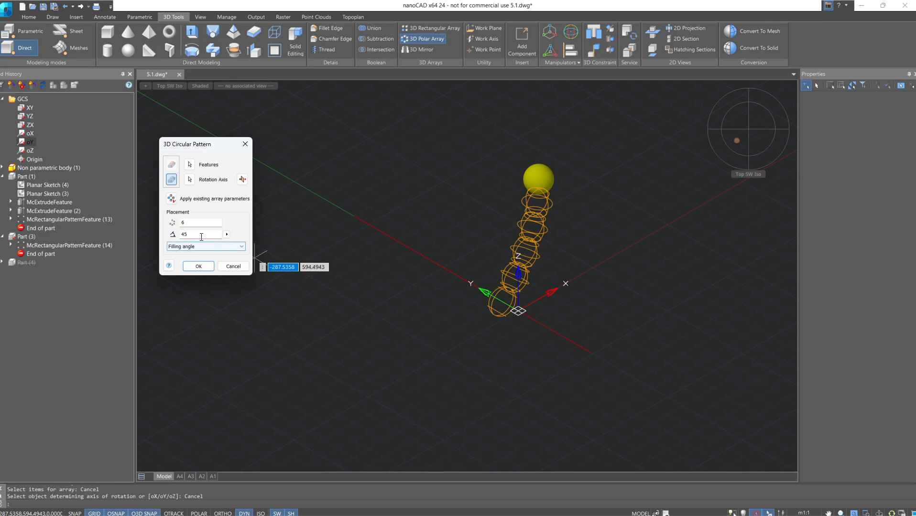
double_click(183, 234)
type("270")
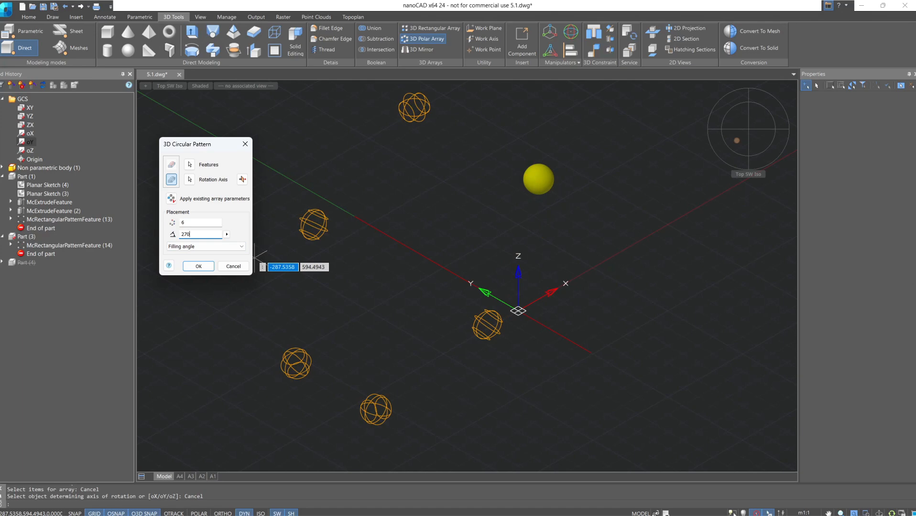
Set the sphere's polar array to 3 instances with a Spacing angle of 120 and create it
left_click(182, 247)
left_click(184, 260)
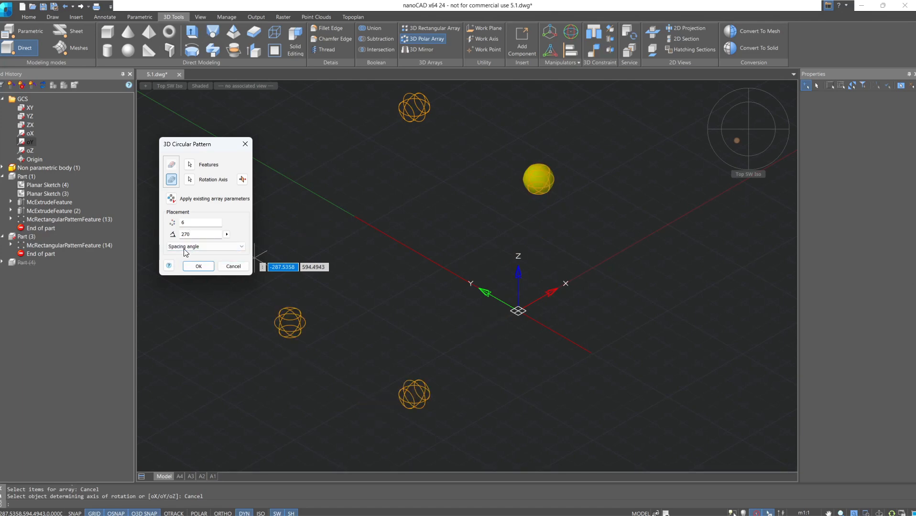
double_click(189, 224)
type("3")
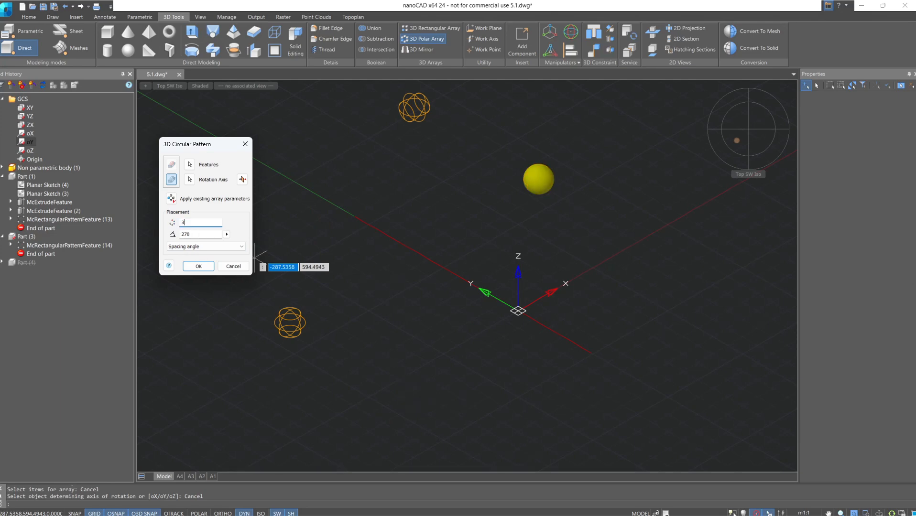
double_click(205, 234)
type("120")
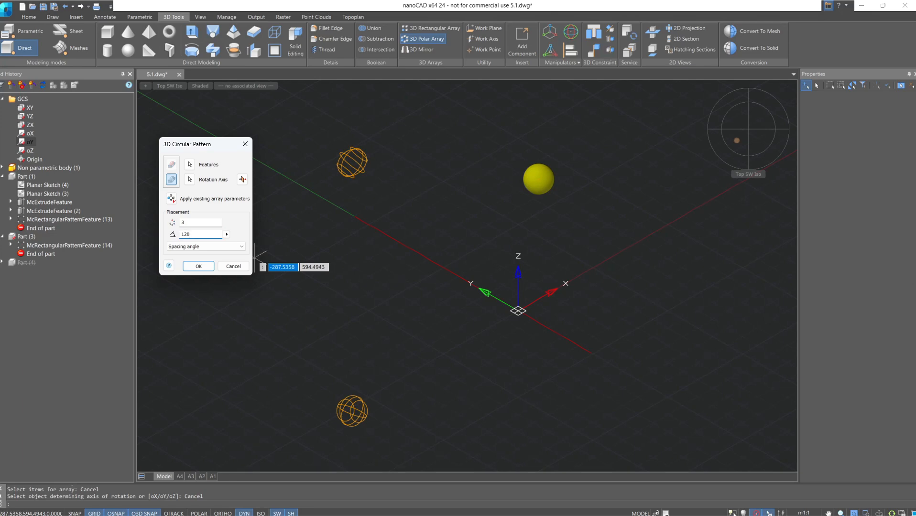
left_click(198, 266)
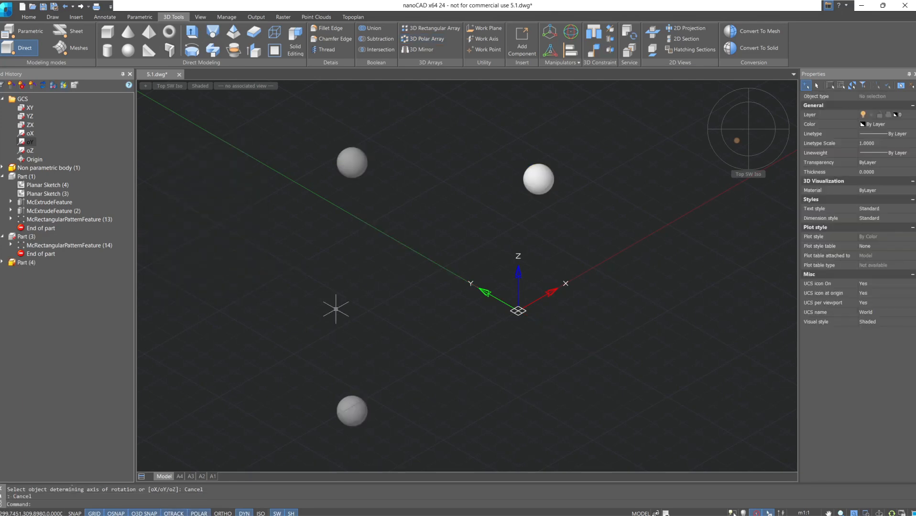
Set the model view to Top SE Iso and save the drawing
middle_click_drag(336, 309, 423, 259, "shift")
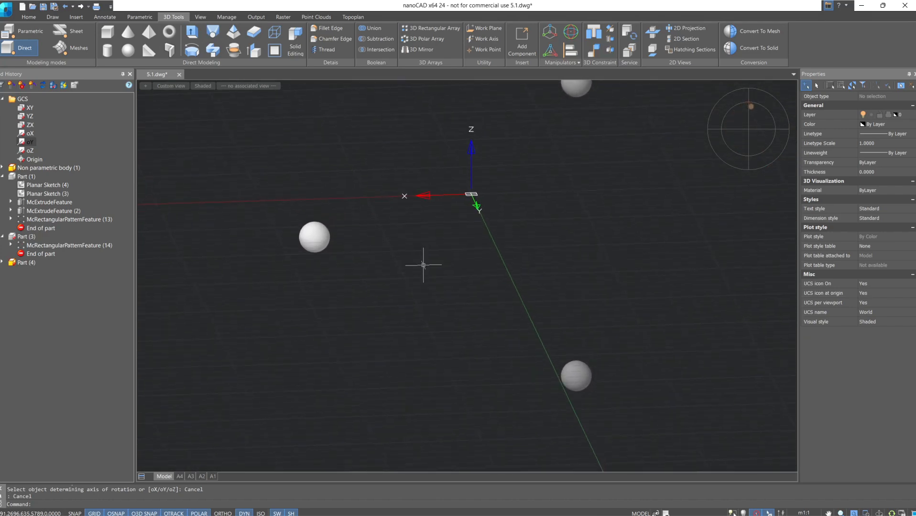
left_click(760, 142)
key("ctrl+s")
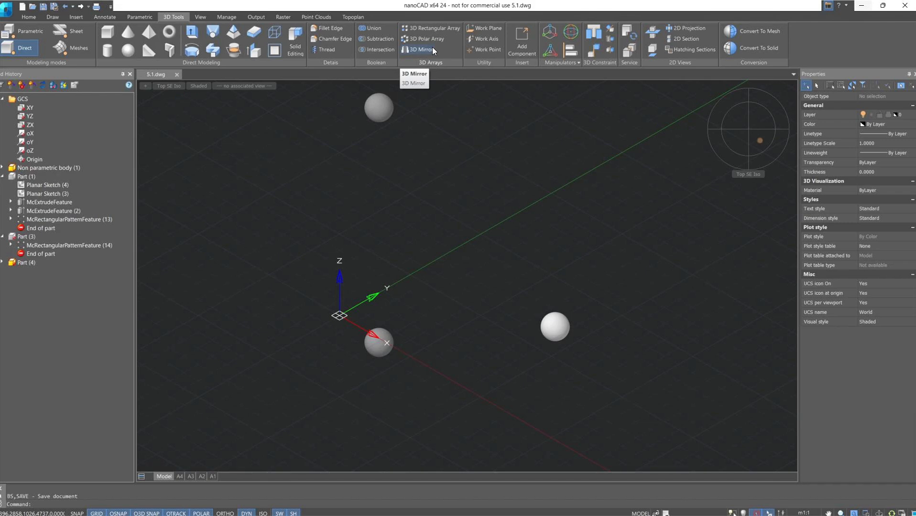
Hide the original sphere body, Non parametric body (1), and its polar array, Part (4)
left_click(59, 168)
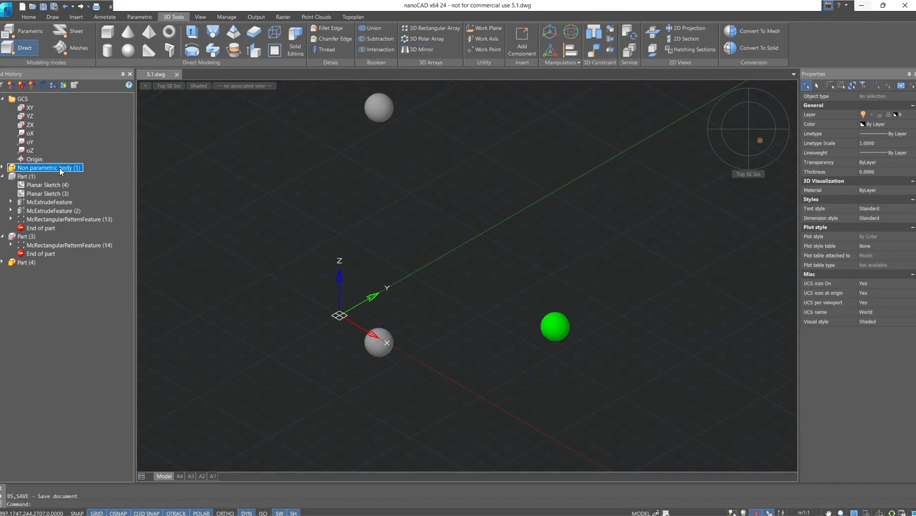
right_click(60, 168)
left_click(77, 196)
right_click(24, 263)
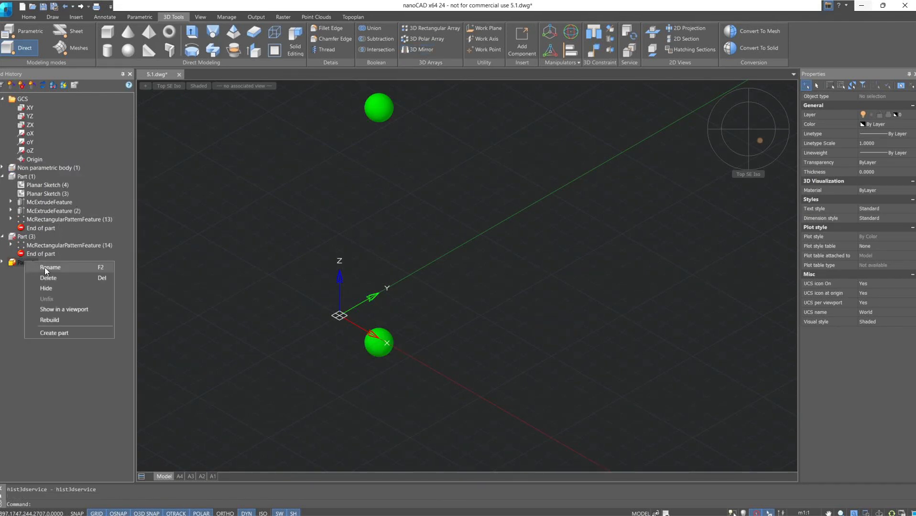
left_click(48, 287)
Show the perforated plate, Part (1), in the model
right_click(29, 178)
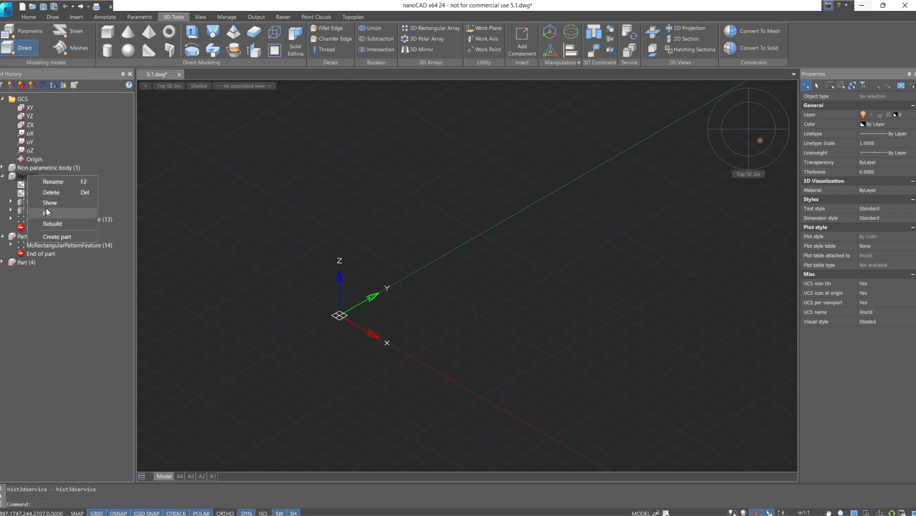
left_click(46, 204)
scroll(483, 376, "up", 4)
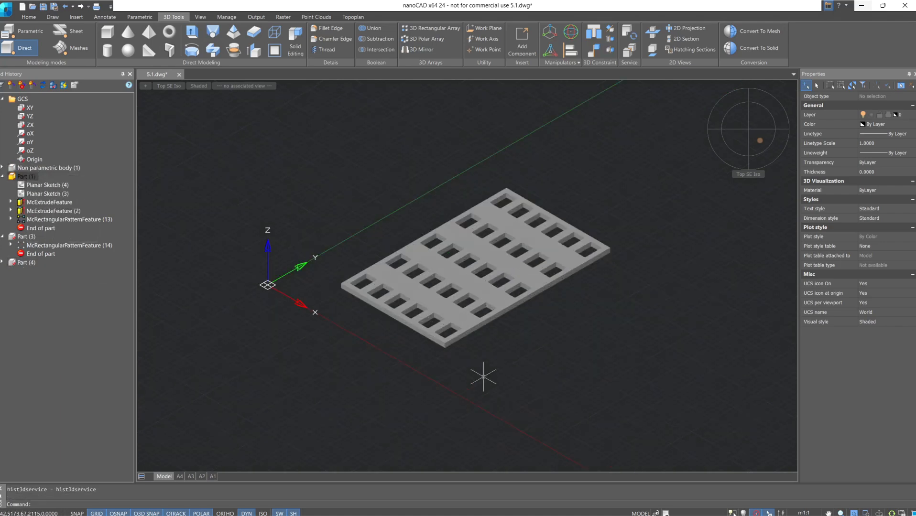
middle_click_drag(483, 376, 443, 371)
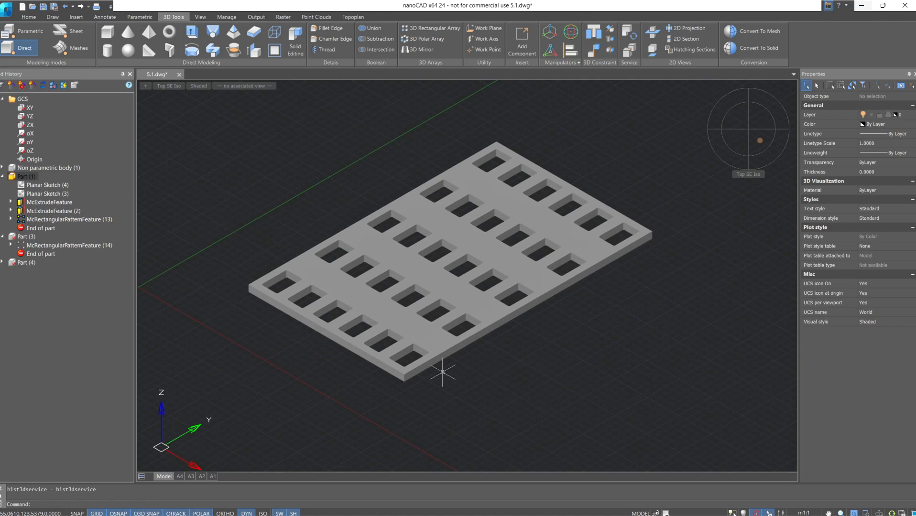
Create a 3D mirror of the whole perforated plate body about the ZX plane
left_click(415, 49)
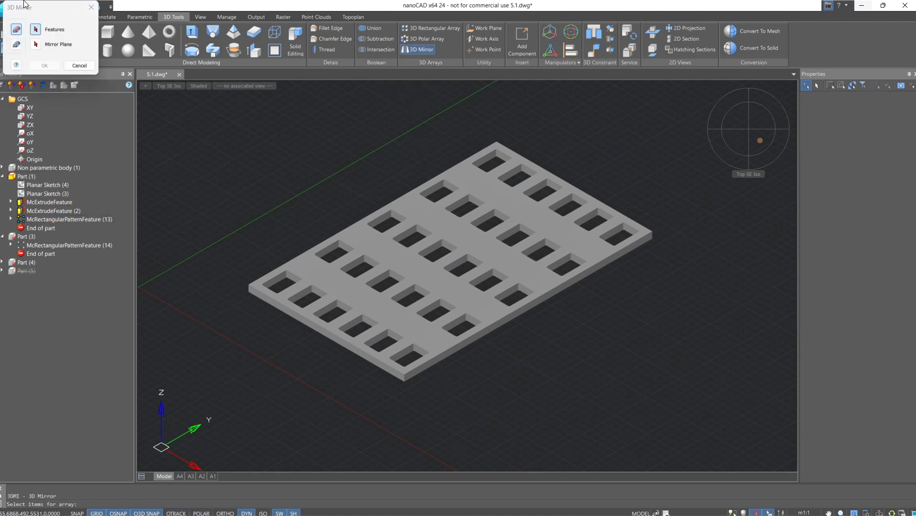
left_click_drag(24, 6, 227, 240)
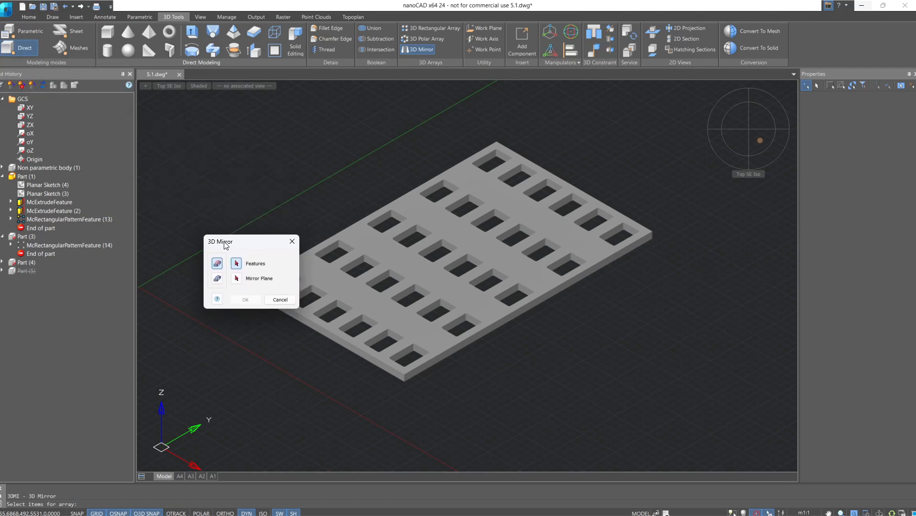
left_click(217, 281)
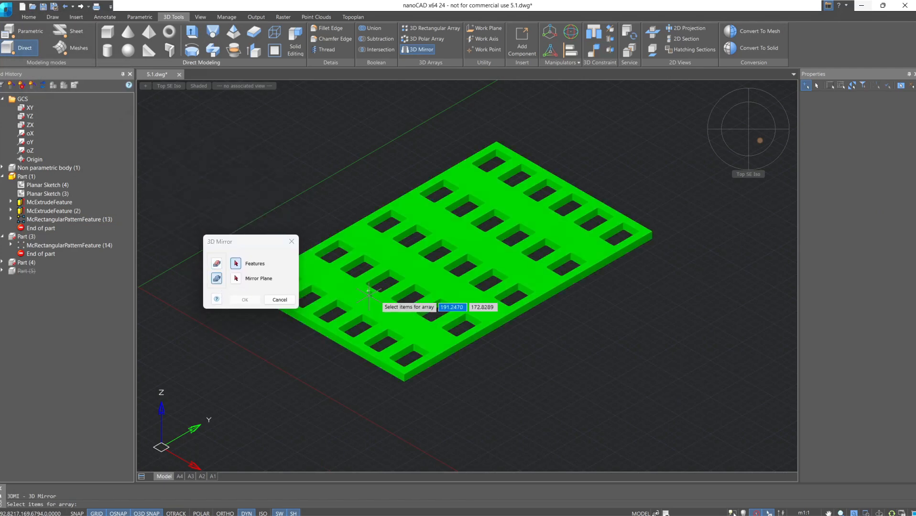
left_click(384, 309)
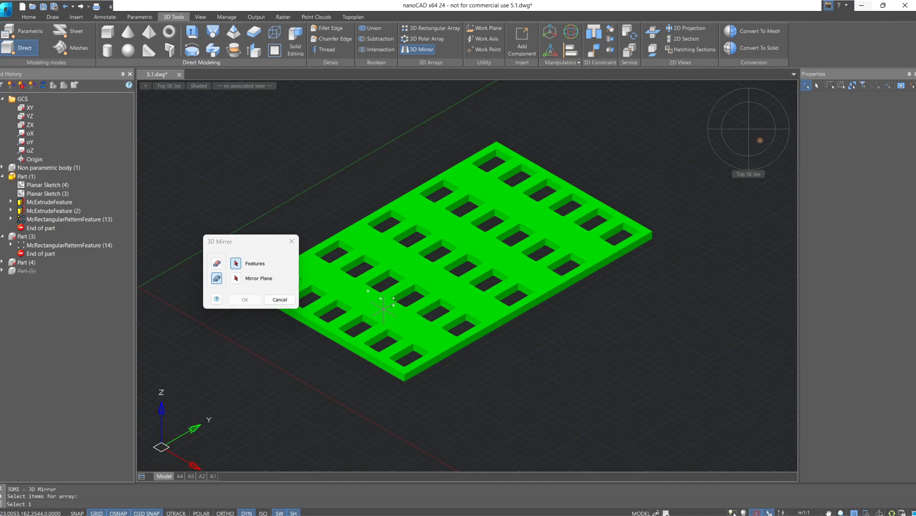
left_click(236, 279)
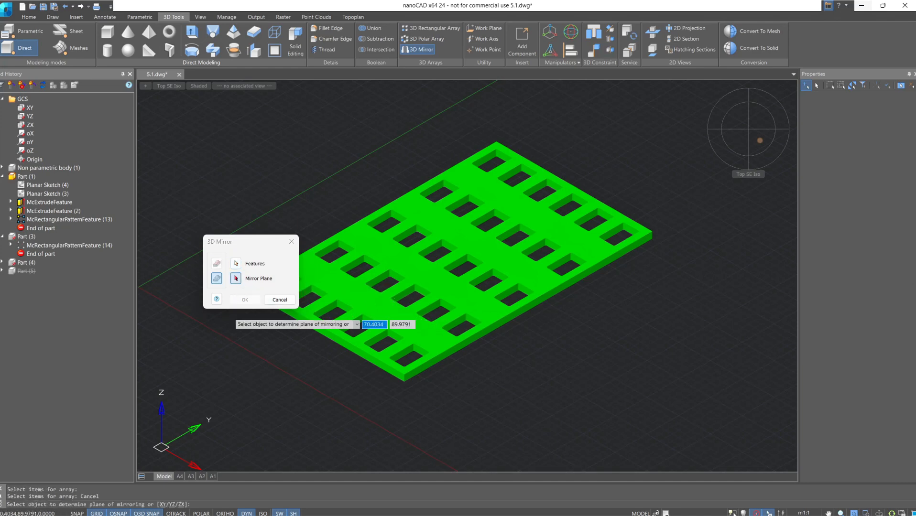
scroll(224, 343, "down", 2)
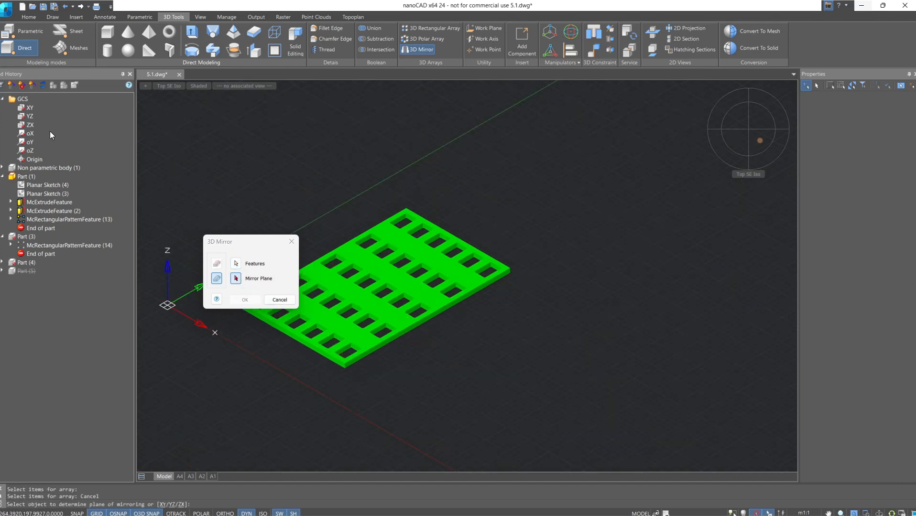
left_click(30, 125)
middle_click_drag(328, 169, 510, 123)
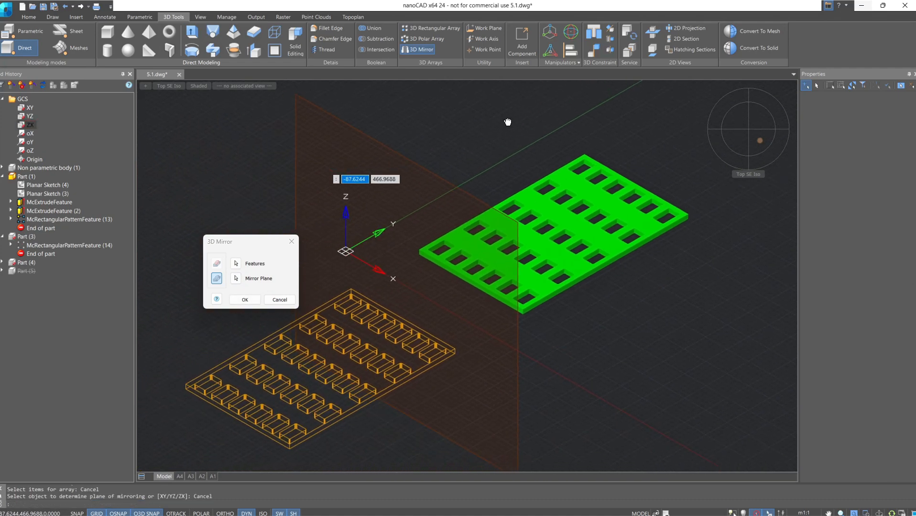
left_click(255, 300)
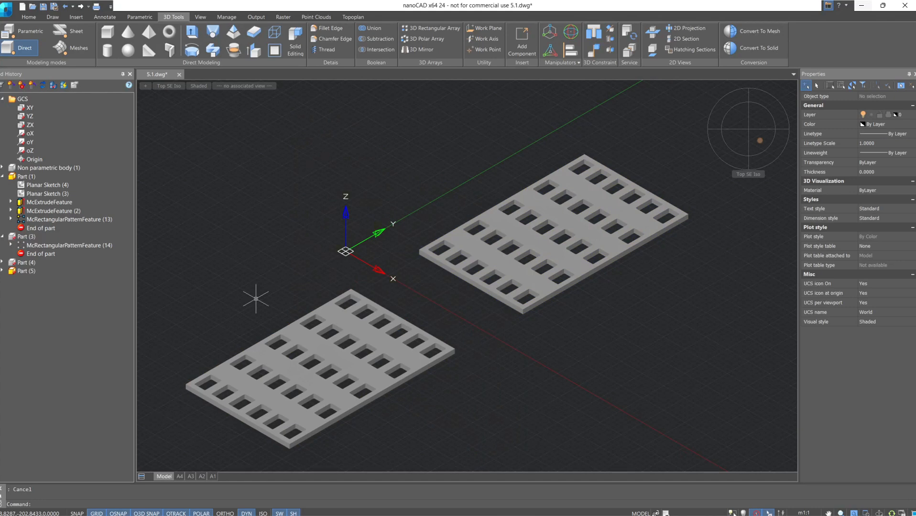
Expand Part (5) in the history and change Part (1)'s cutout extrusion, McExtrudeFeature (2), to the Join operation
left_click(3, 271)
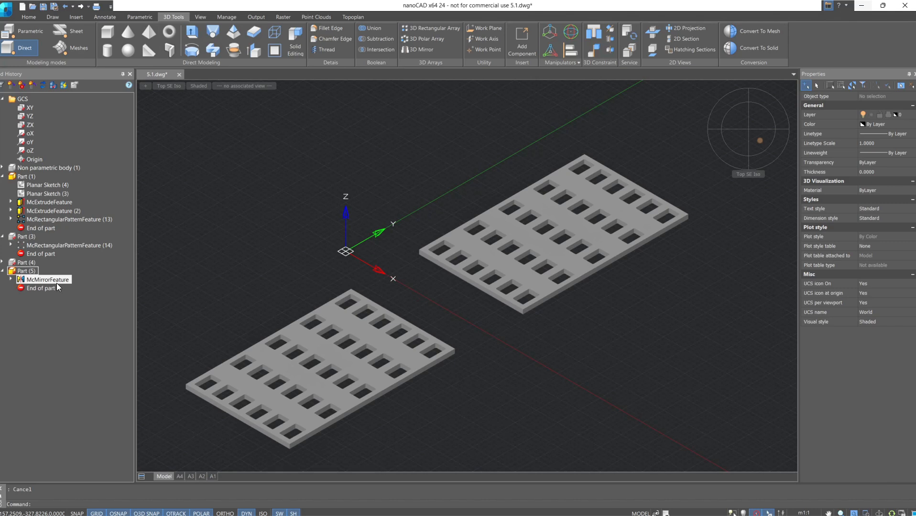
left_click(60, 213)
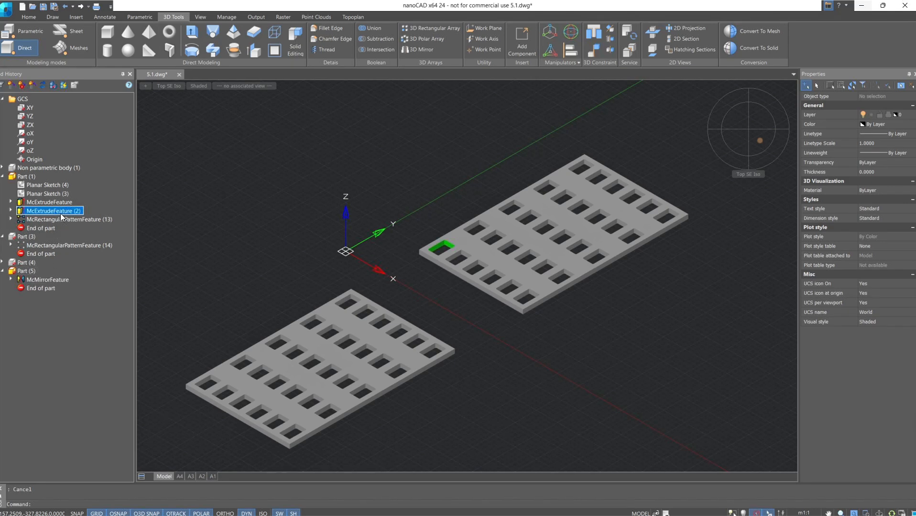
double_click(60, 214)
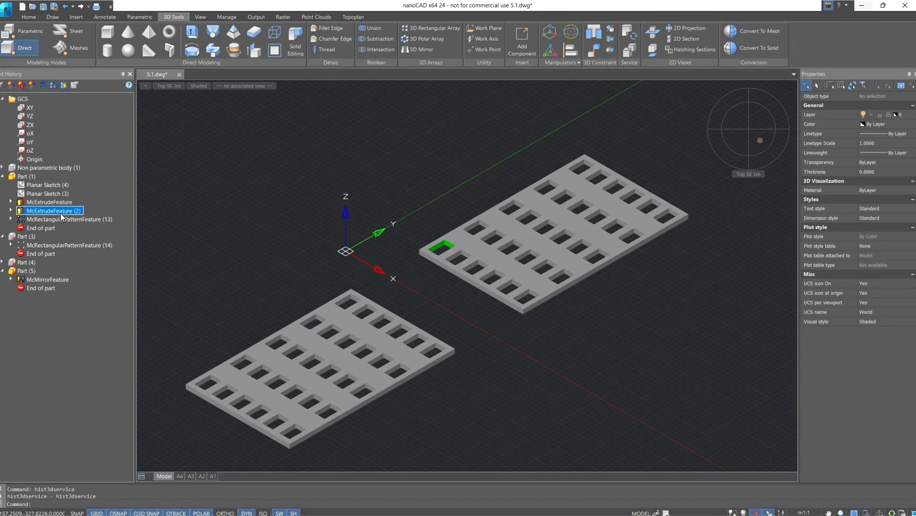
left_click(179, 187)
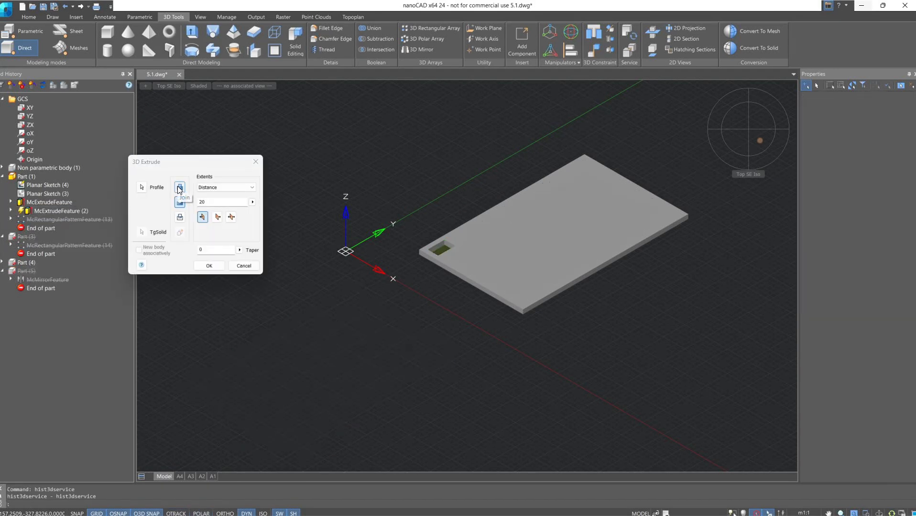
left_click(207, 266)
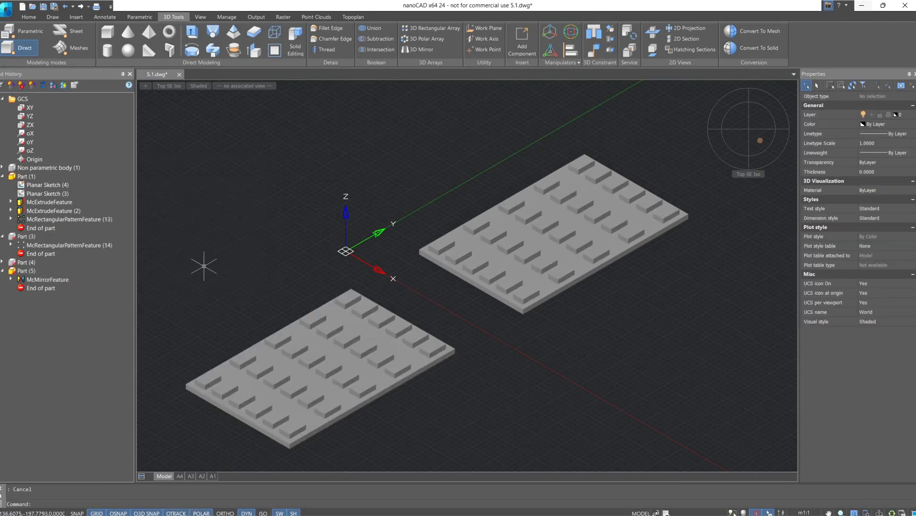